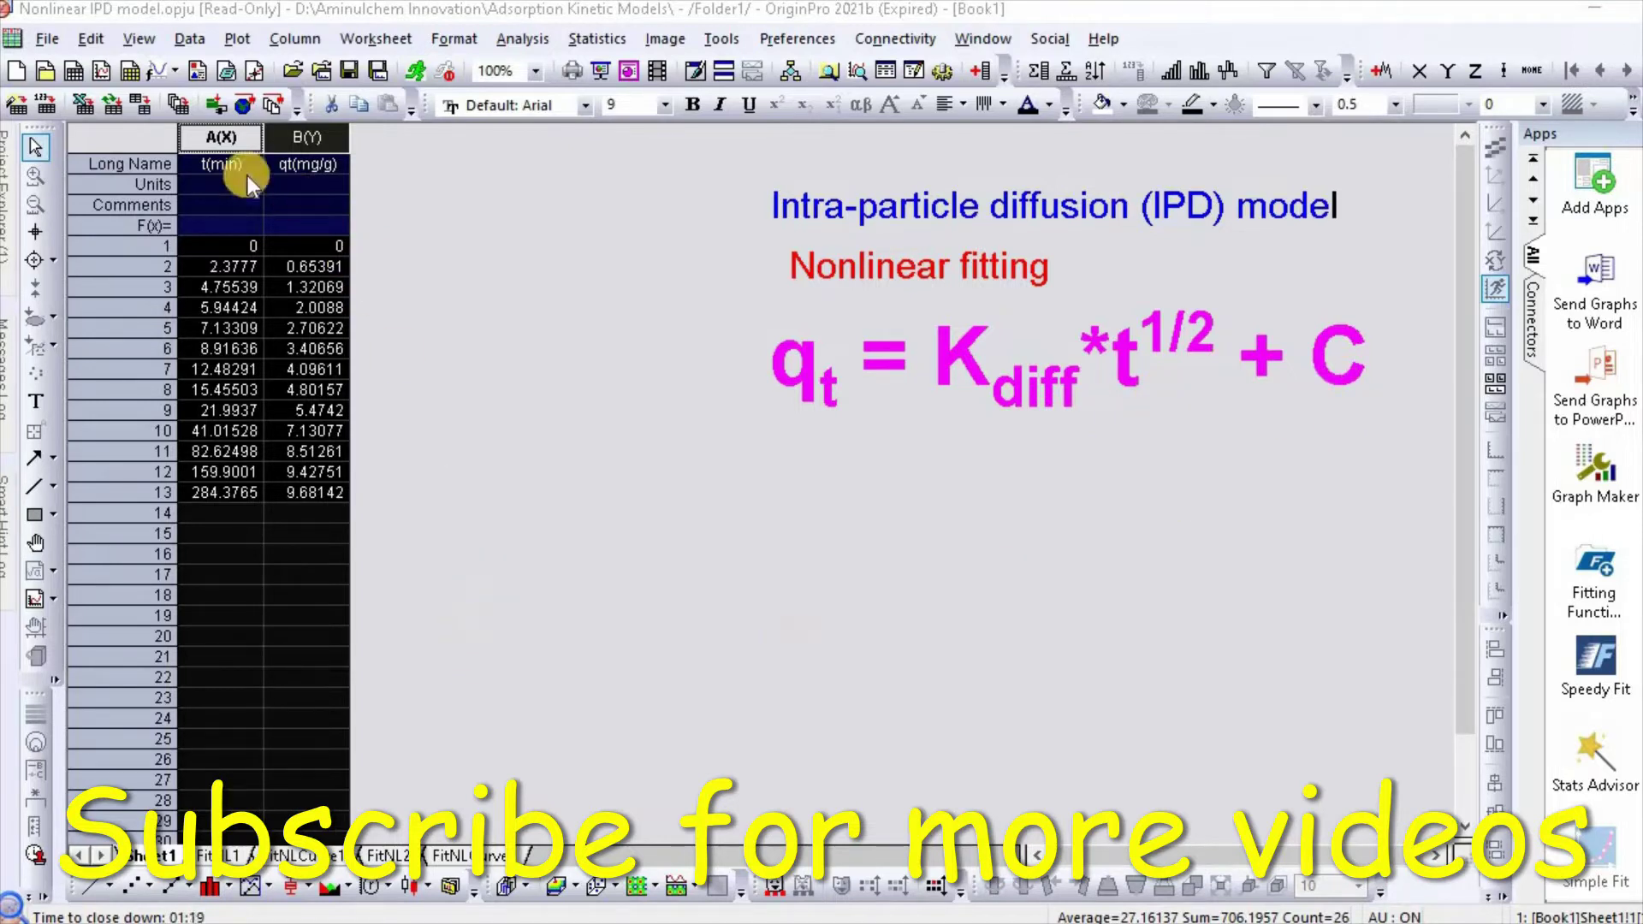
Plot qt(mg/g) against t(min) from column A as a scatter graph
{"action": "left_click", "coordinate": [238, 137]}
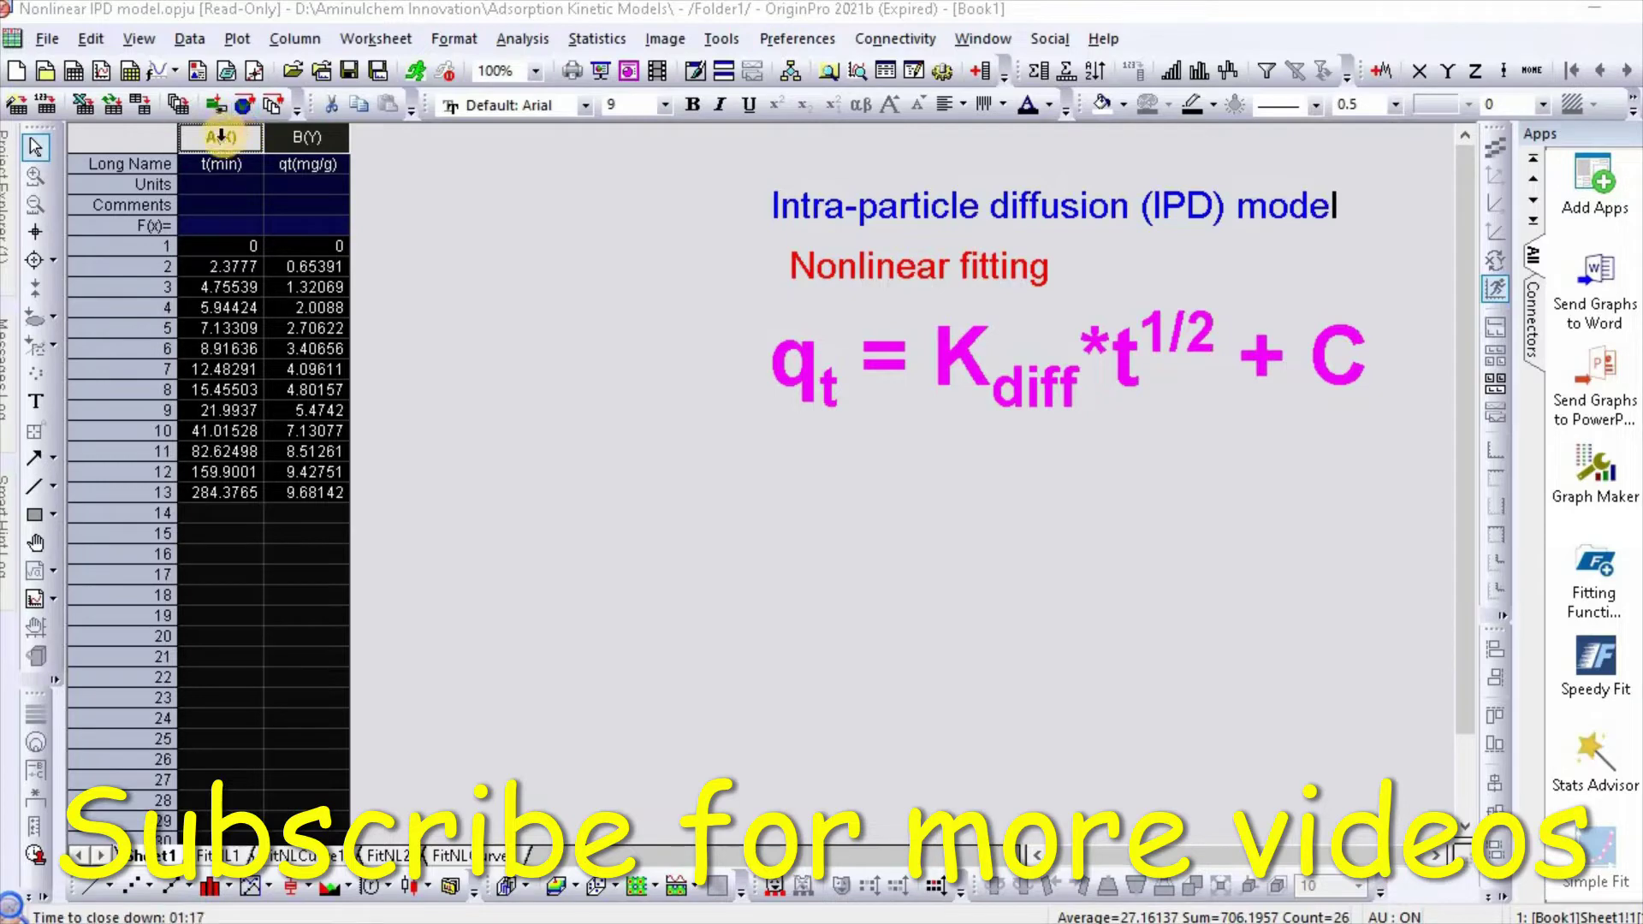
{"action": "left_click", "coordinate": [232, 39]}
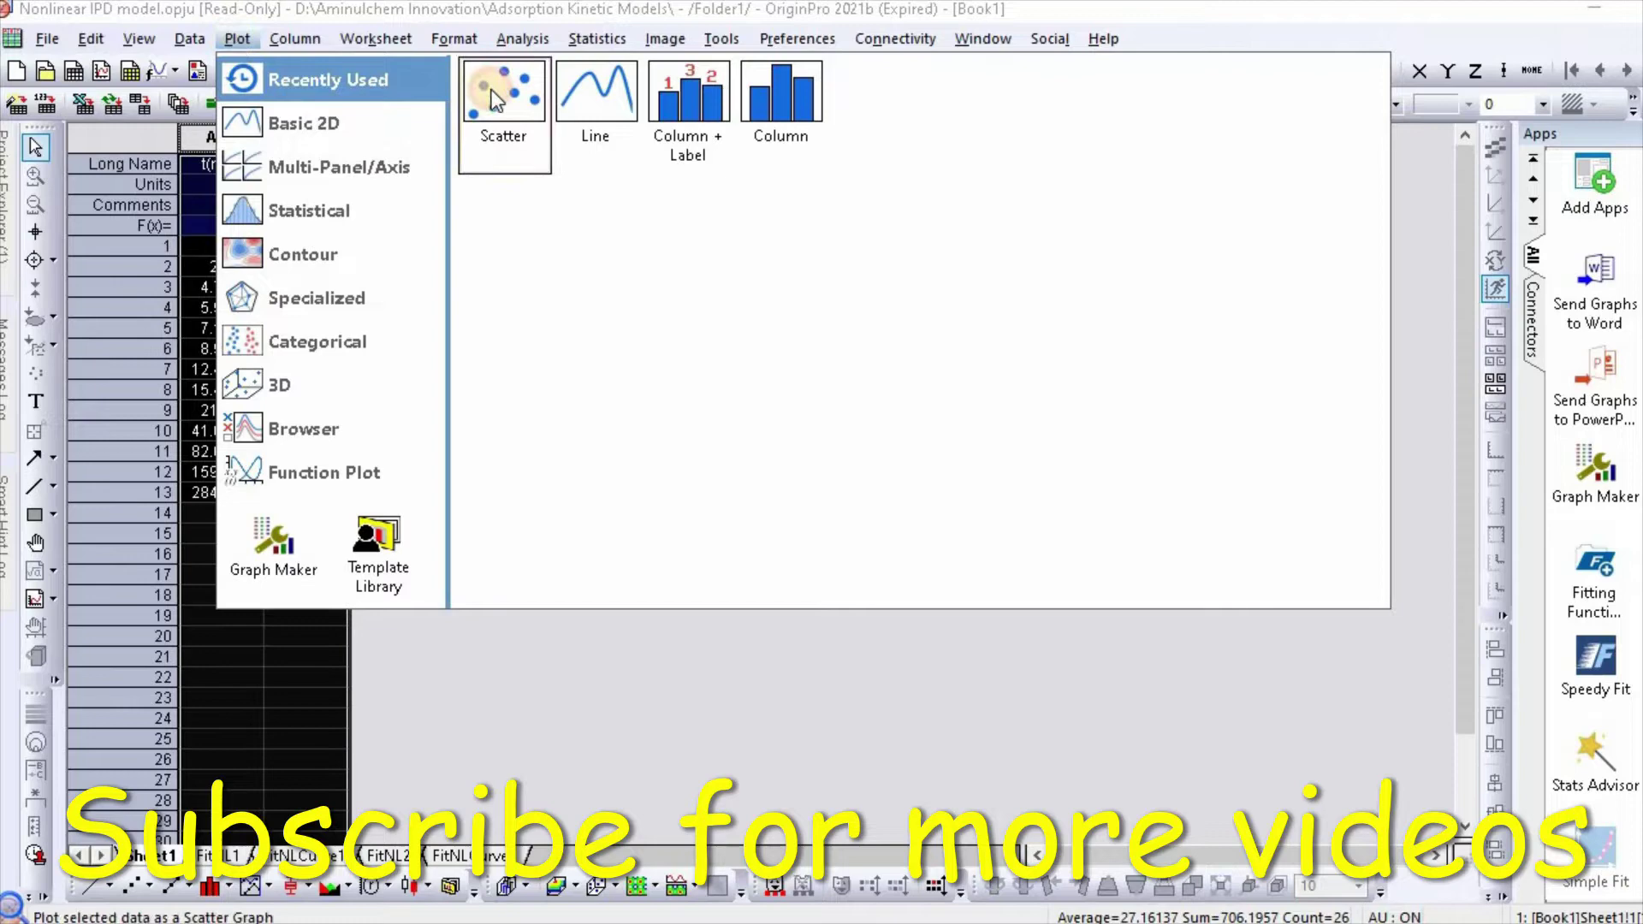
{"action": "left_click", "coordinate": [493, 92]}
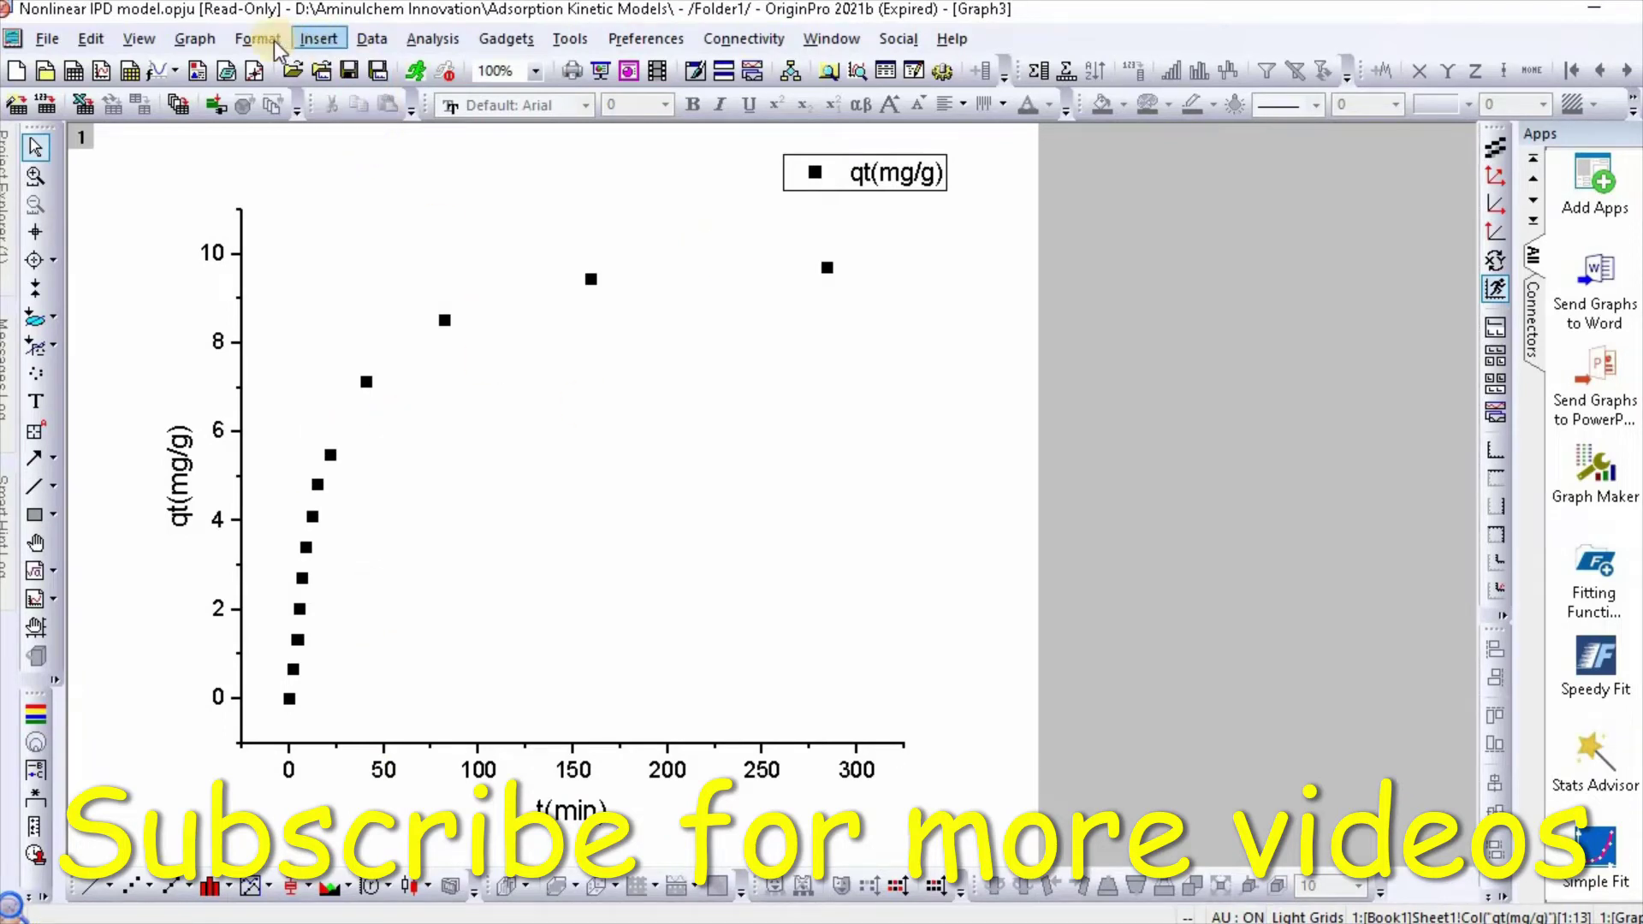
From a default Nonlinear Curve Fit, create a new user-defined fitting function named NIPDmodel
{"action": "left_click", "coordinate": [443, 39]}
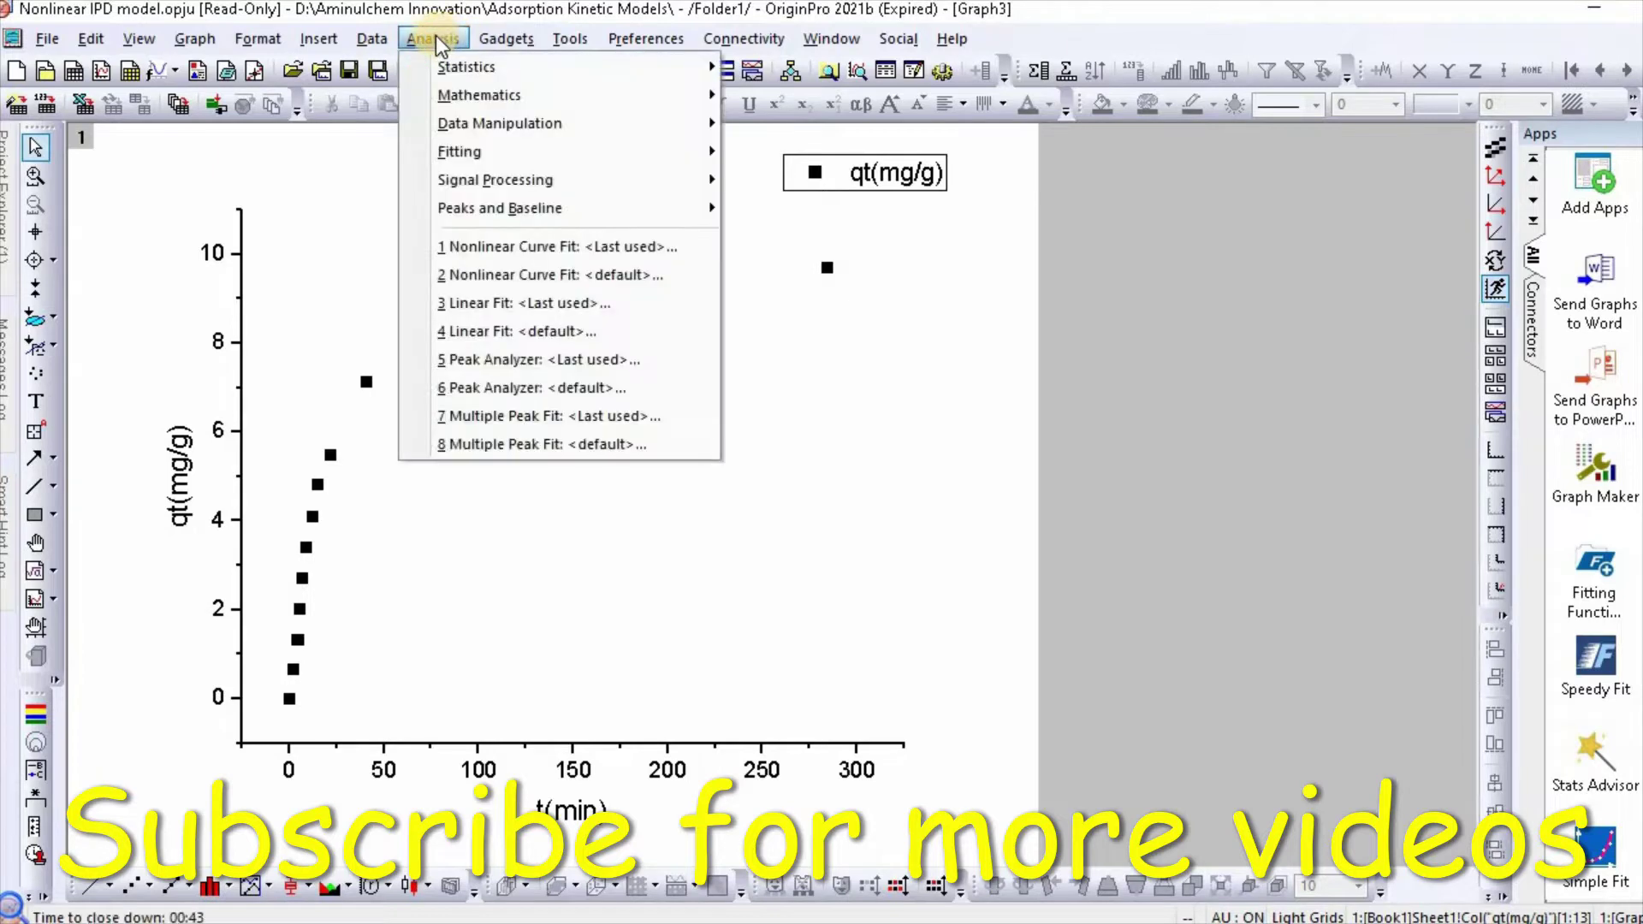
{"action": "left_click", "coordinate": [543, 278]}
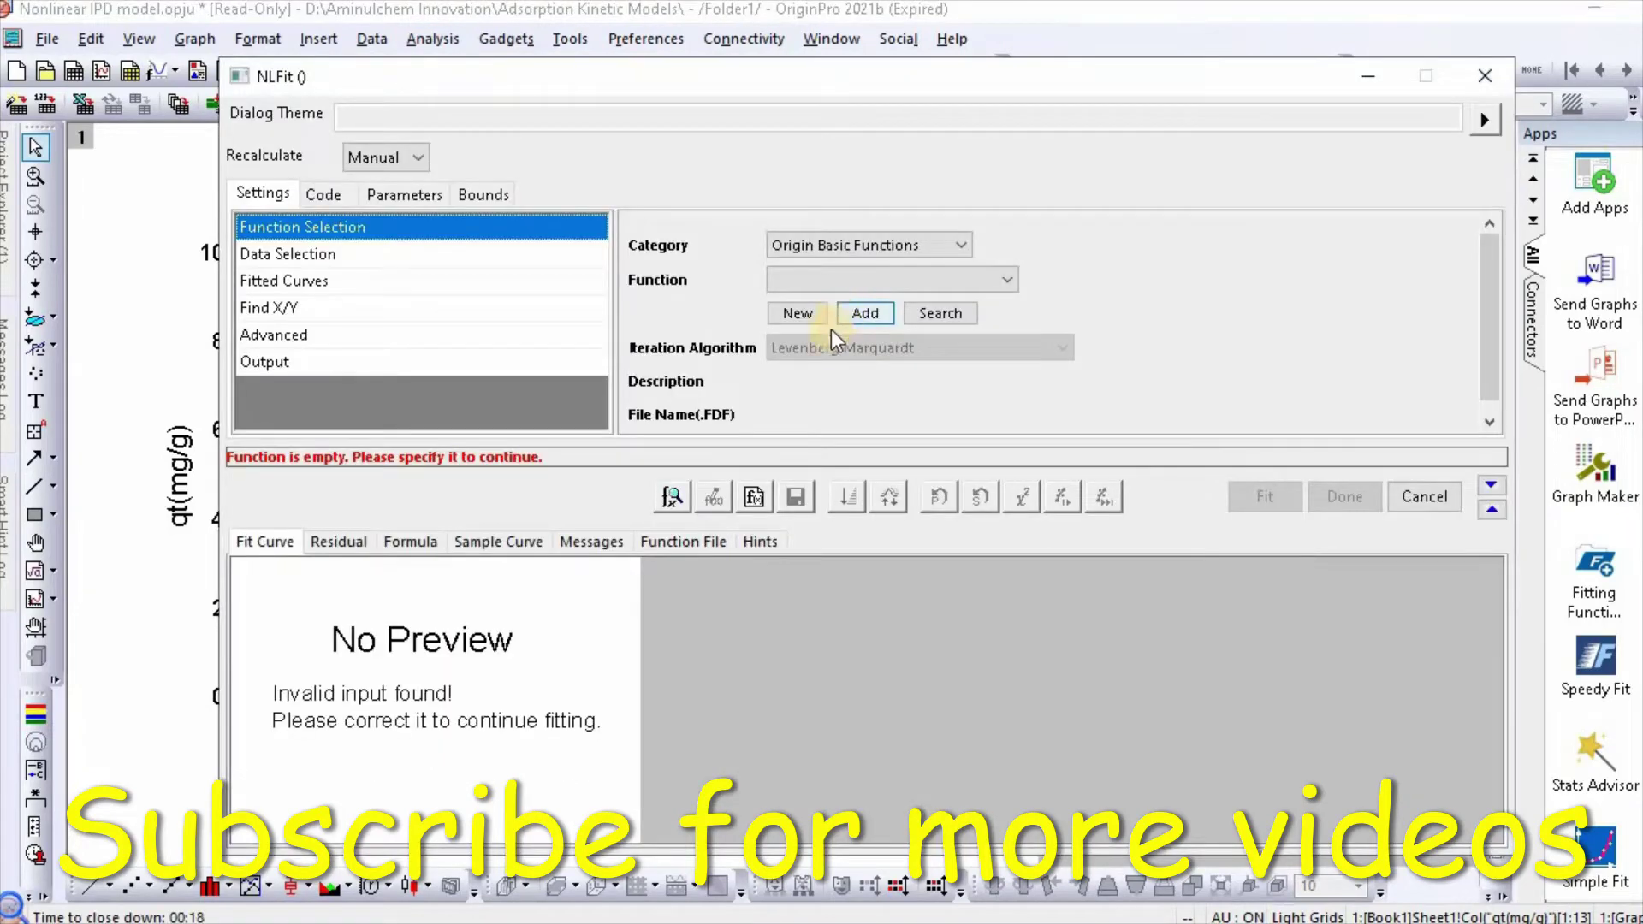
{"action": "left_click", "coordinate": [799, 311]}
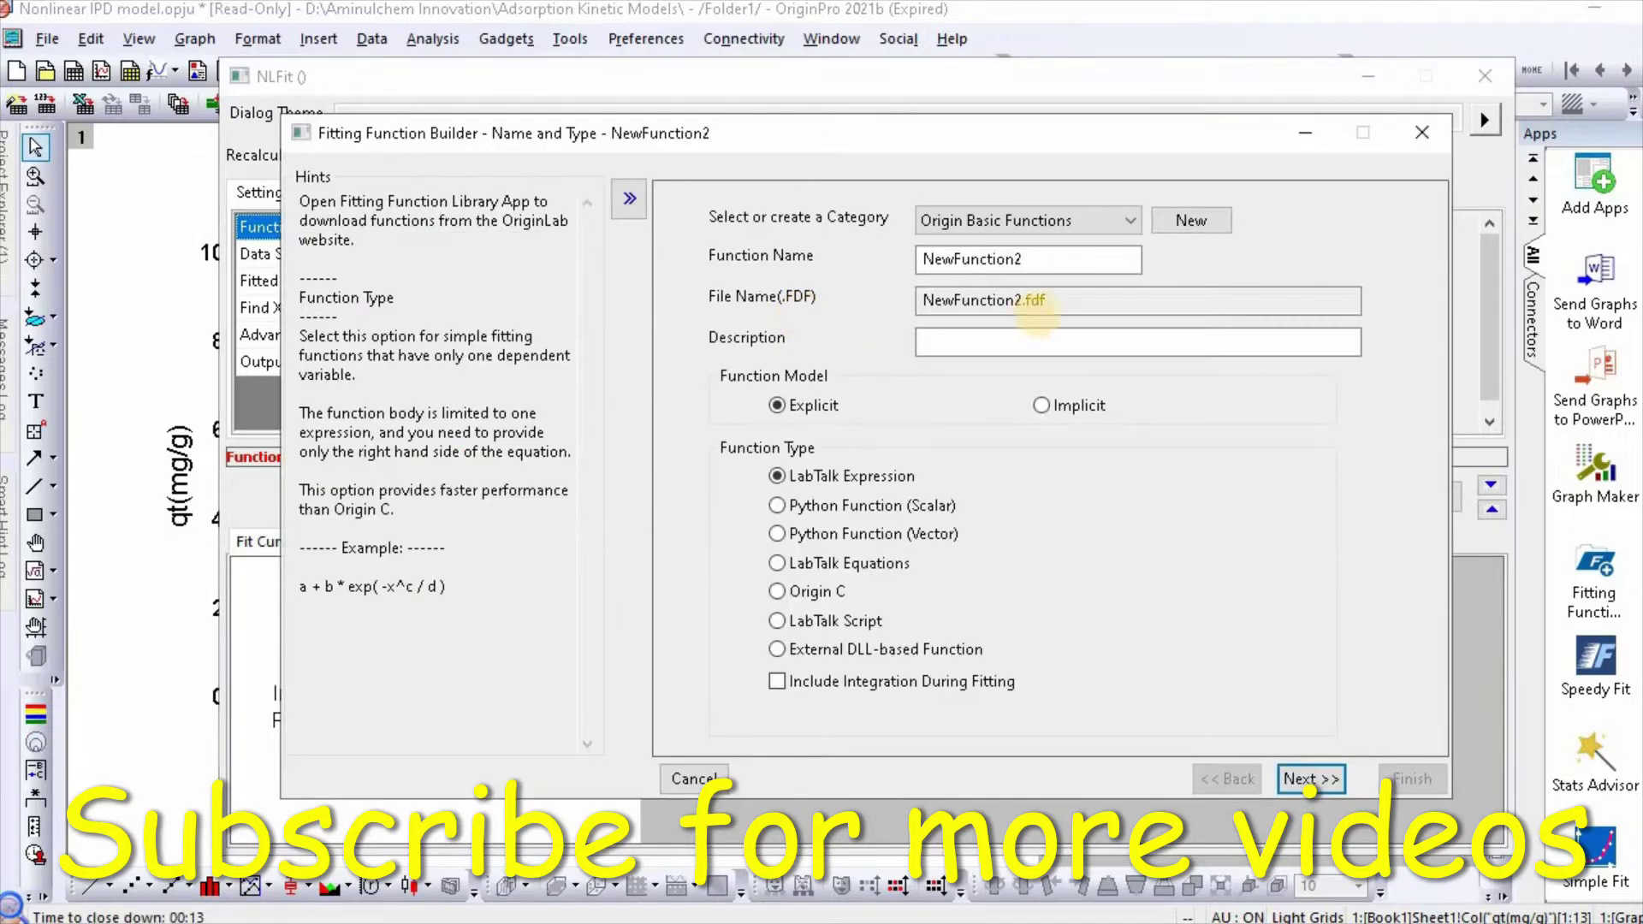
{"action": "left_click", "coordinate": [1041, 266]}
{"action": "left_click_drag", "start_coordinate": [1042, 266], "coordinate": [926, 259]}
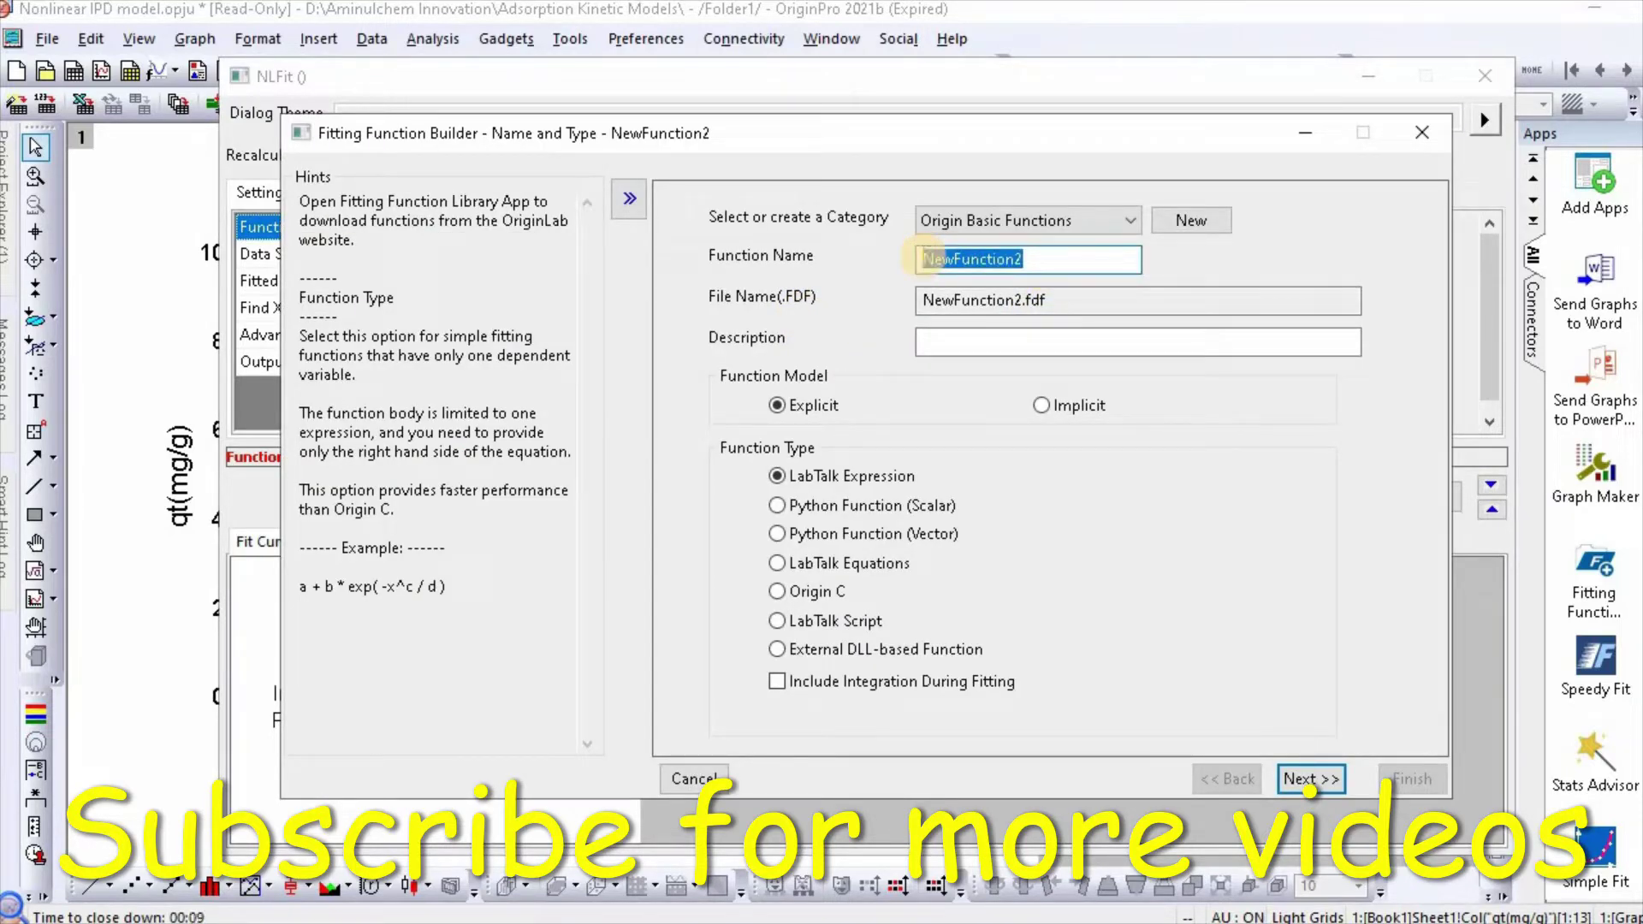
{"action": "type", "text": "NIP"}
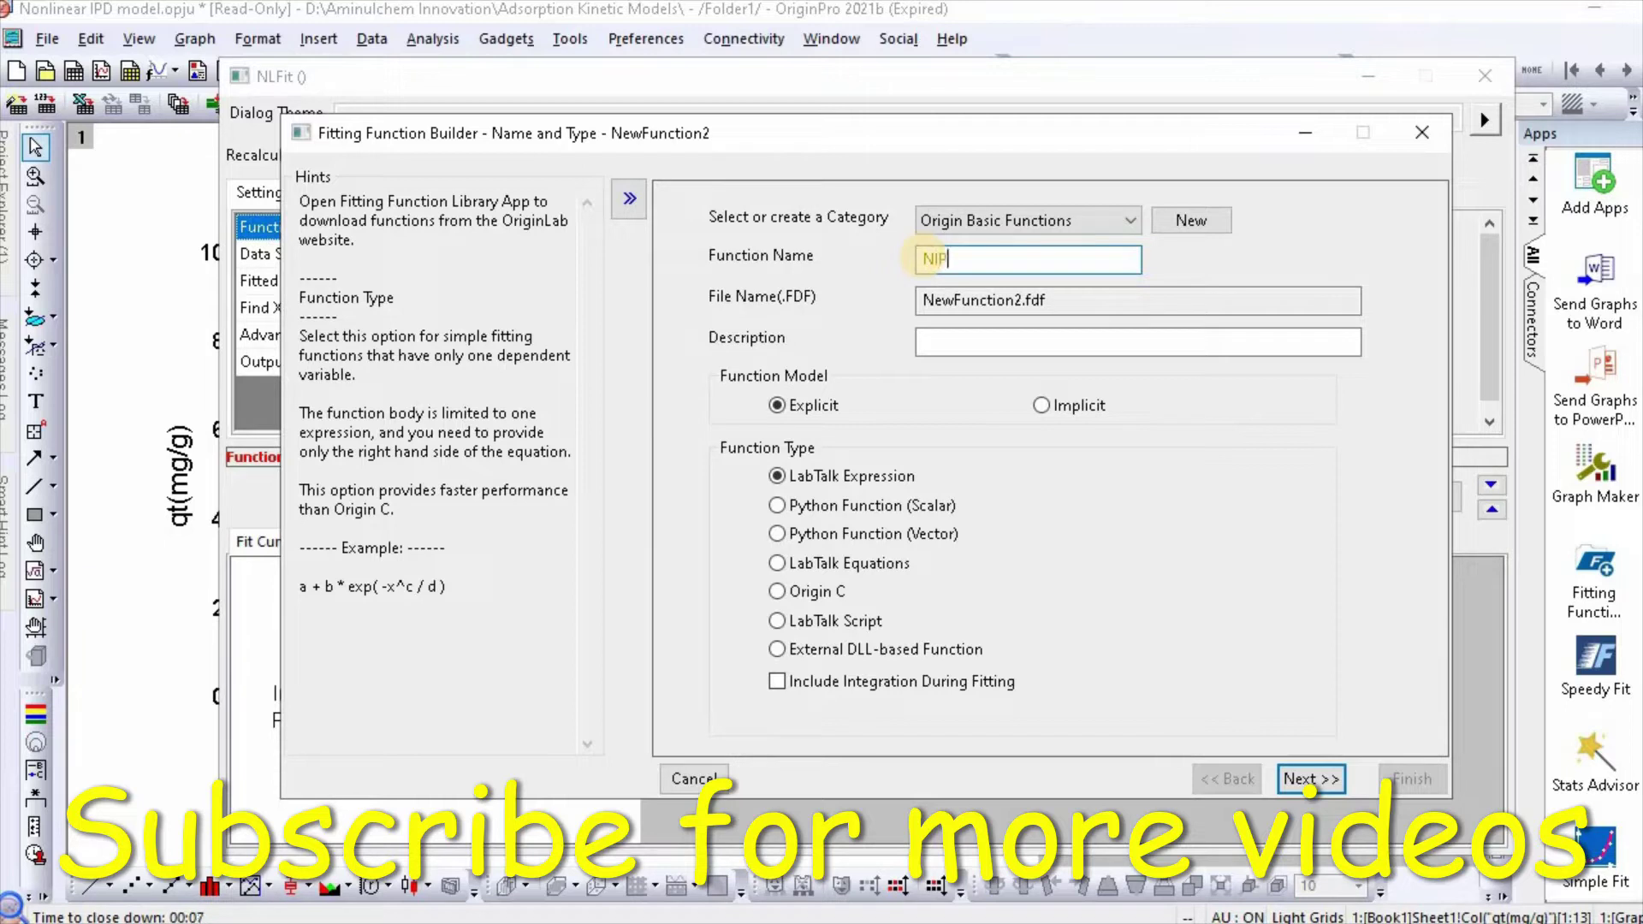
{"action": "type", "text": "Dmod"}
{"action": "type", "text": "el"}
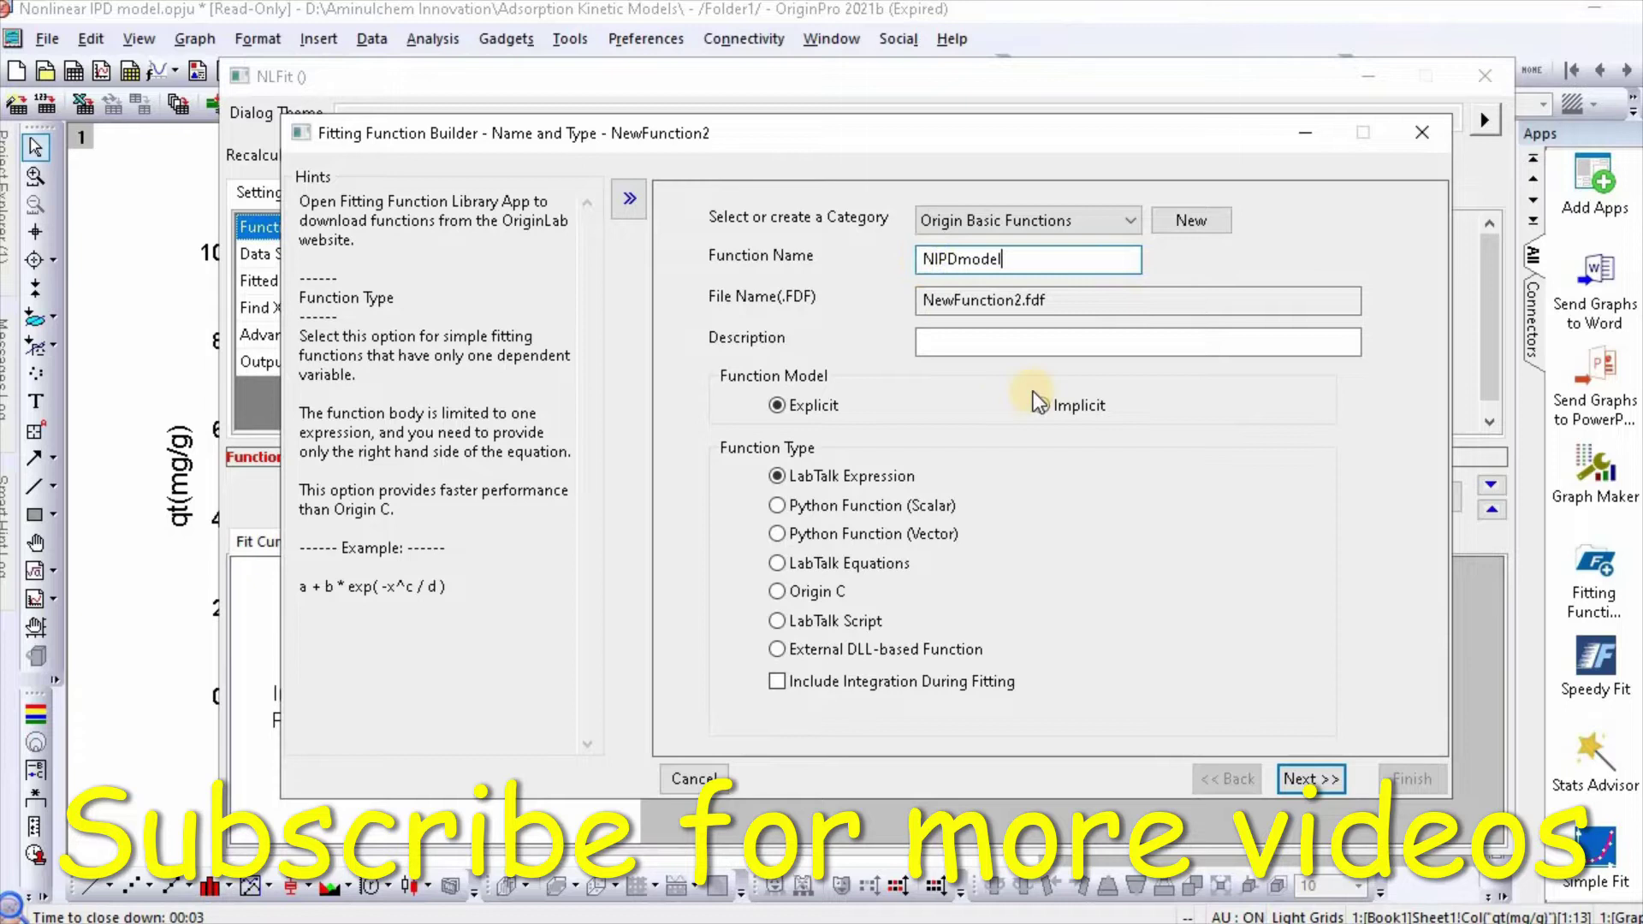
{"action": "left_click", "coordinate": [1298, 780]}
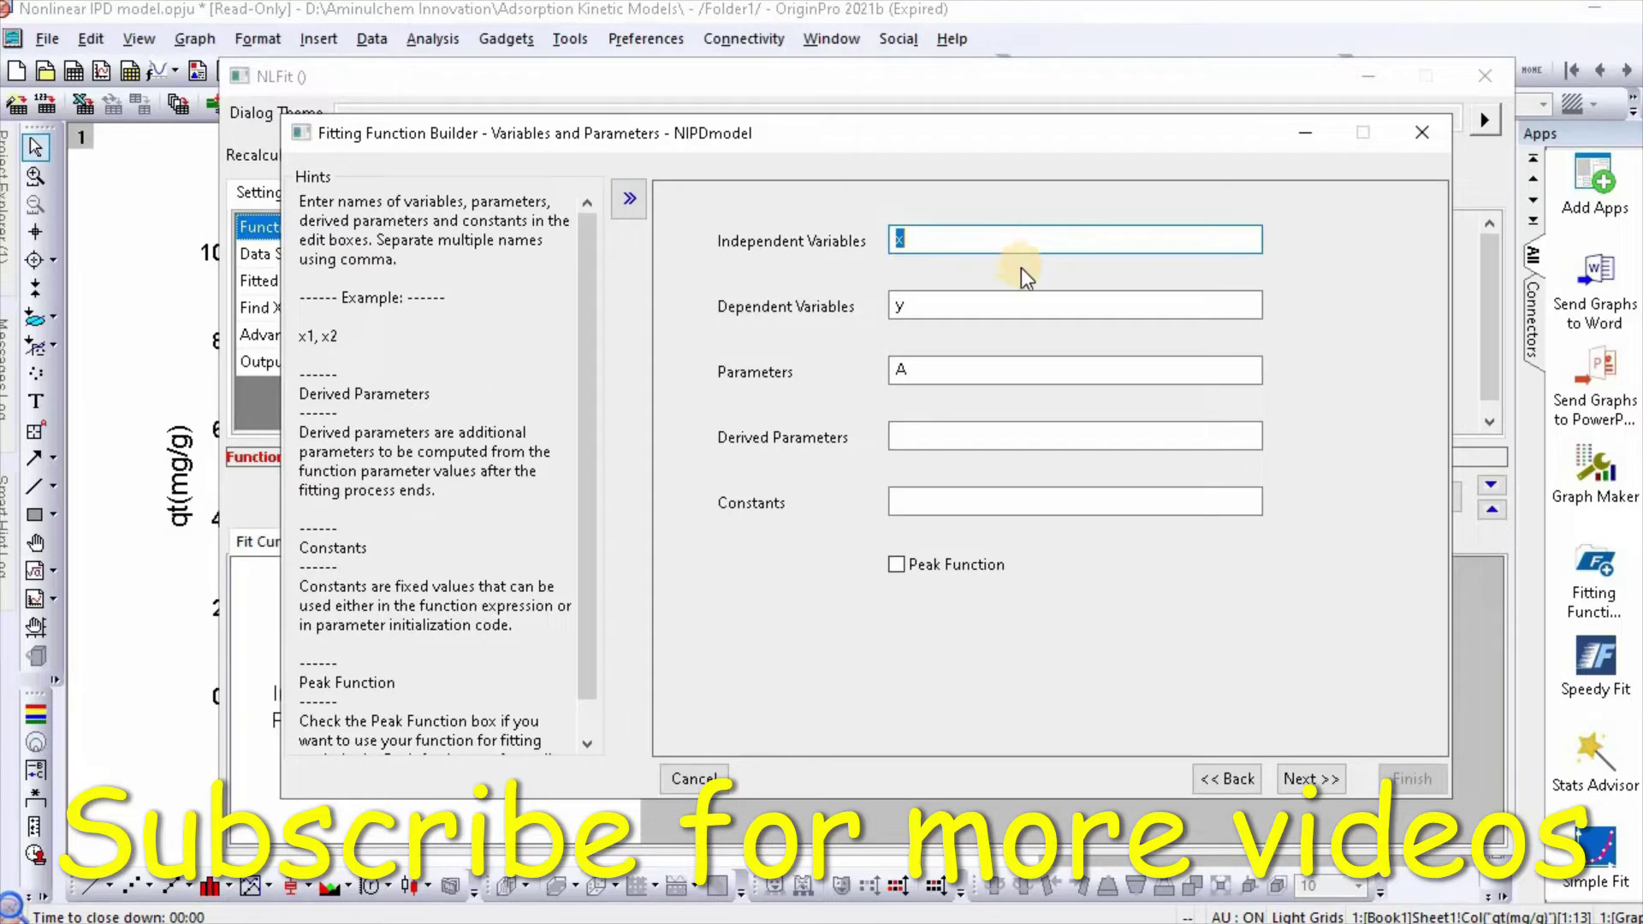
Set independent variable t, dependent variable qt, and parameters Kdiff, C for NIPDmodel
{"action": "type", "text": "t"}
{"action": "left_click", "coordinate": [901, 299]}
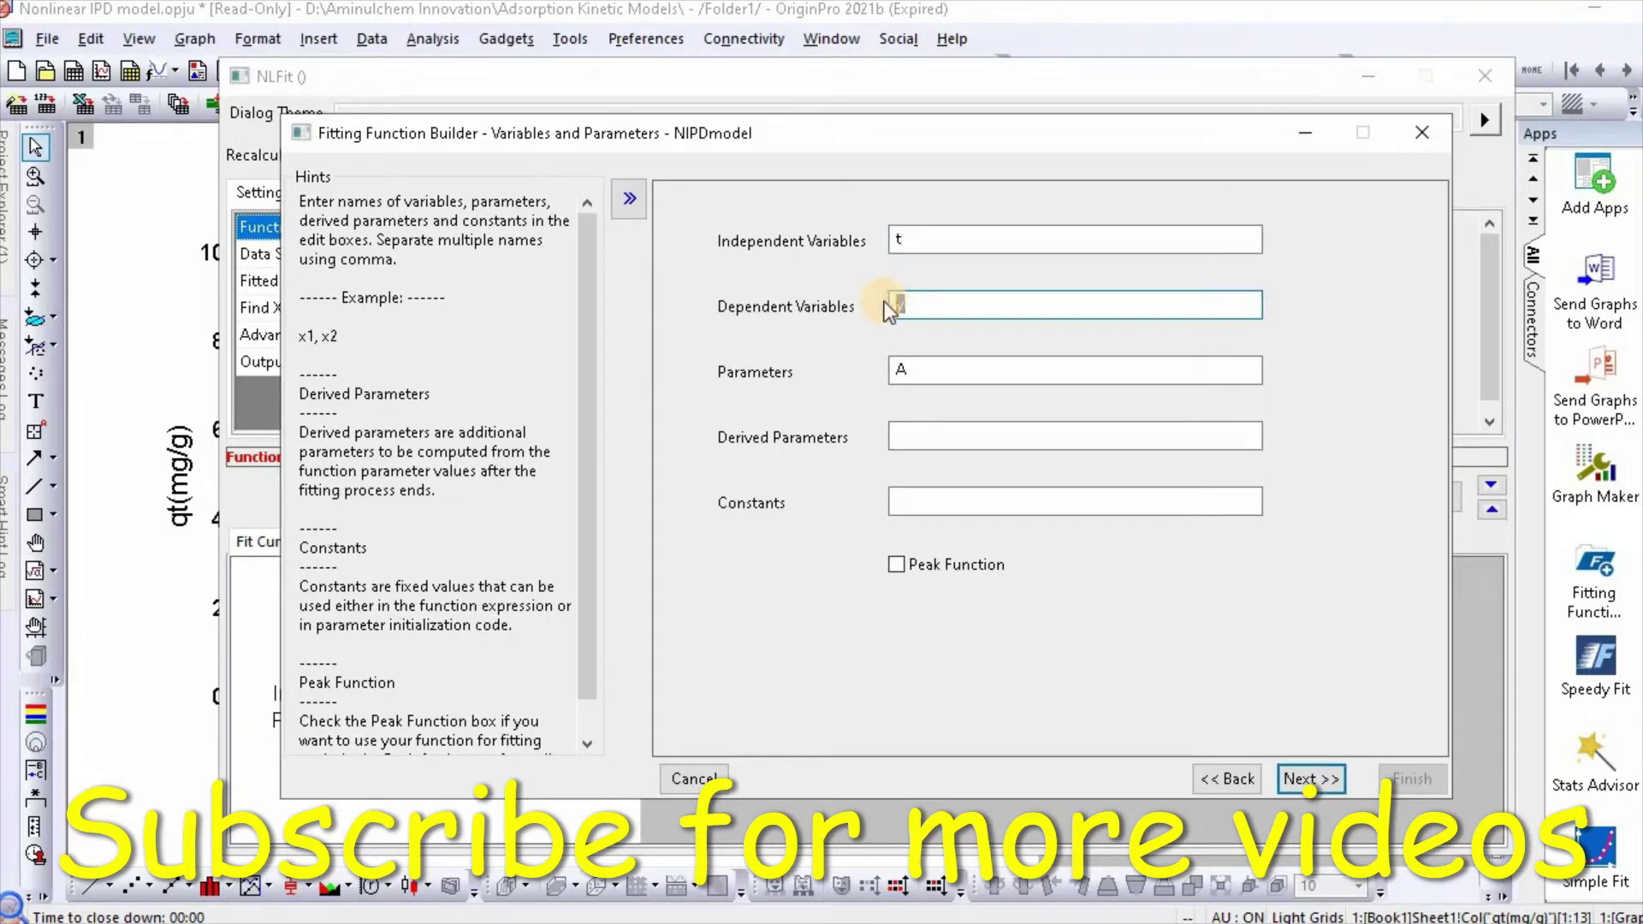
{"action": "double_click", "coordinate": [899, 303]}
{"action": "type", "text": "qt"}
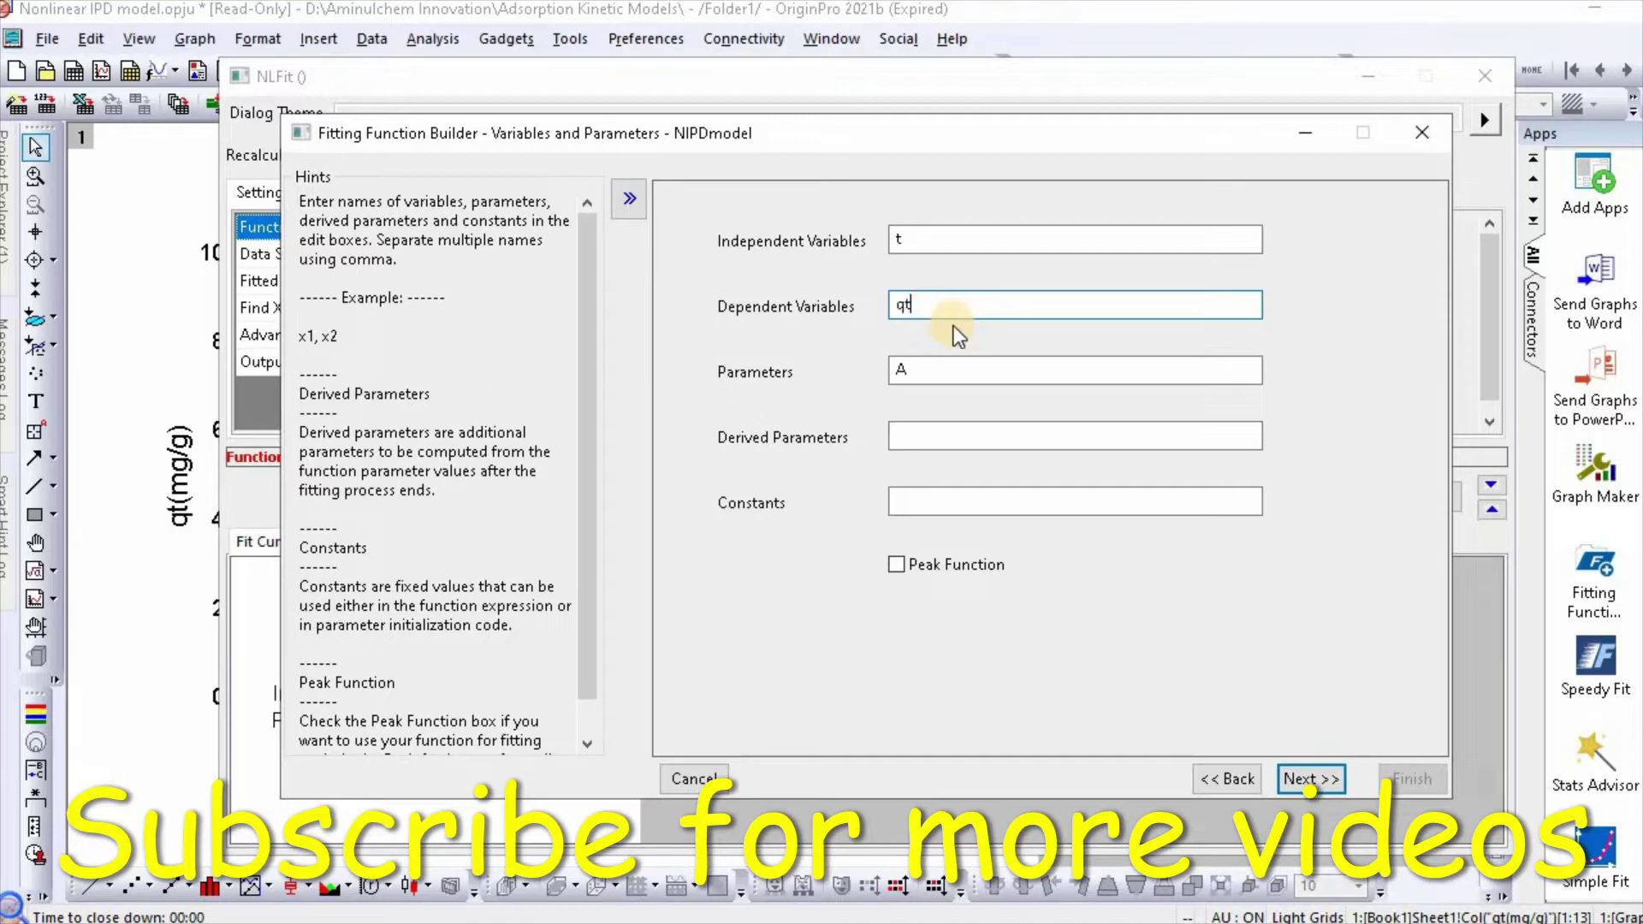
{"action": "left_click", "coordinate": [923, 370]}
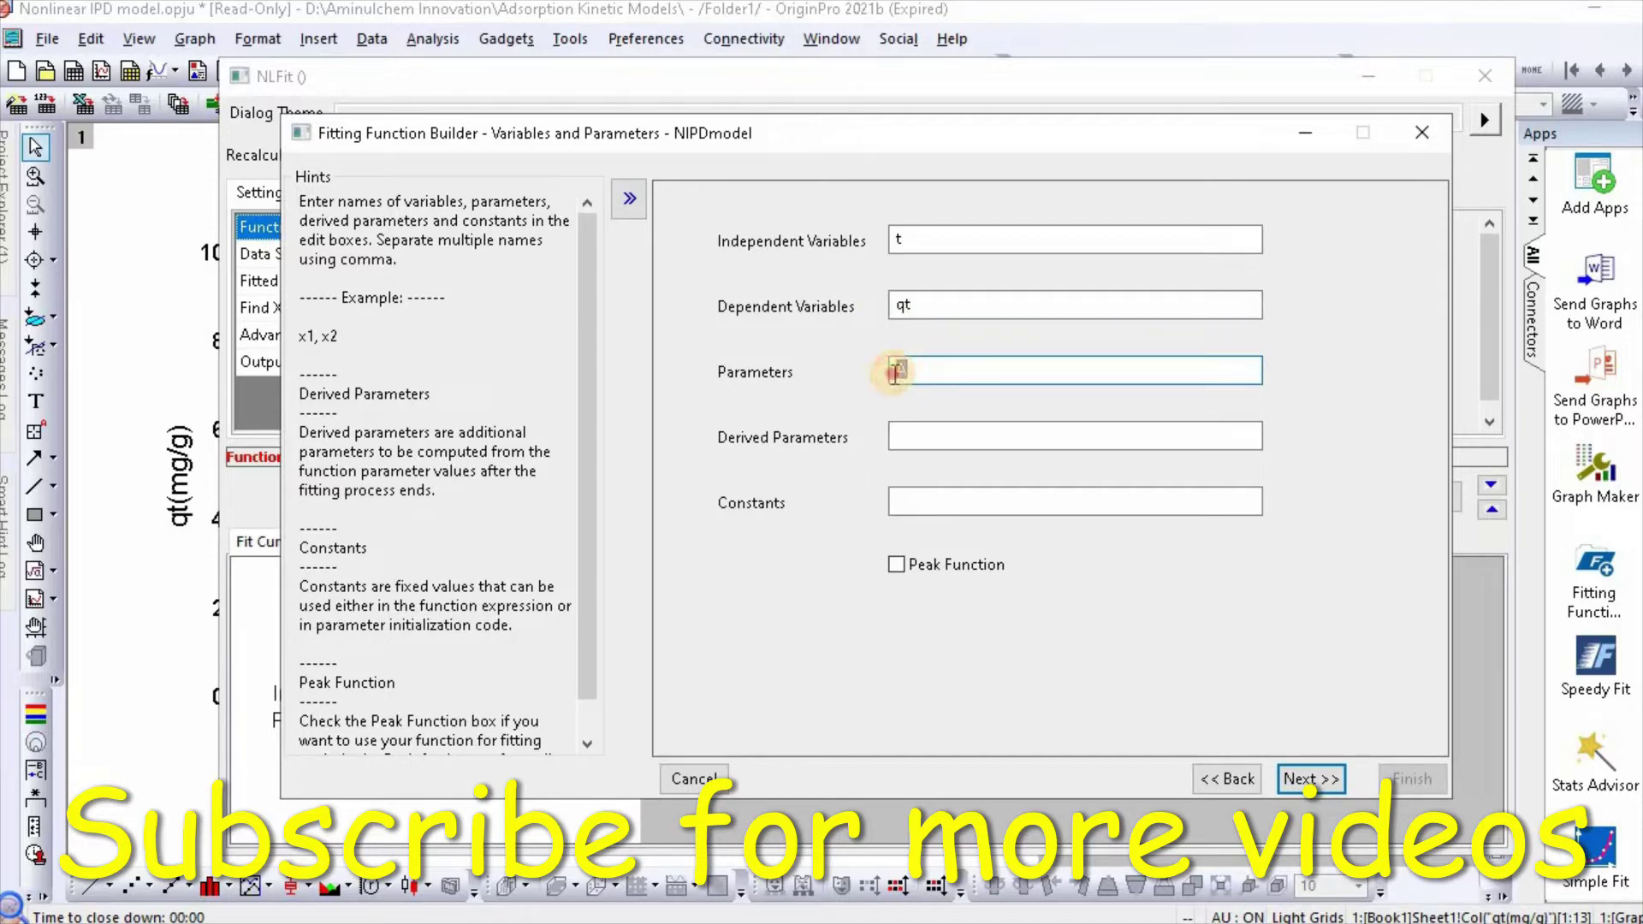
{"action": "double_click", "coordinate": [895, 369]}
{"action": "type", "text": "K"}
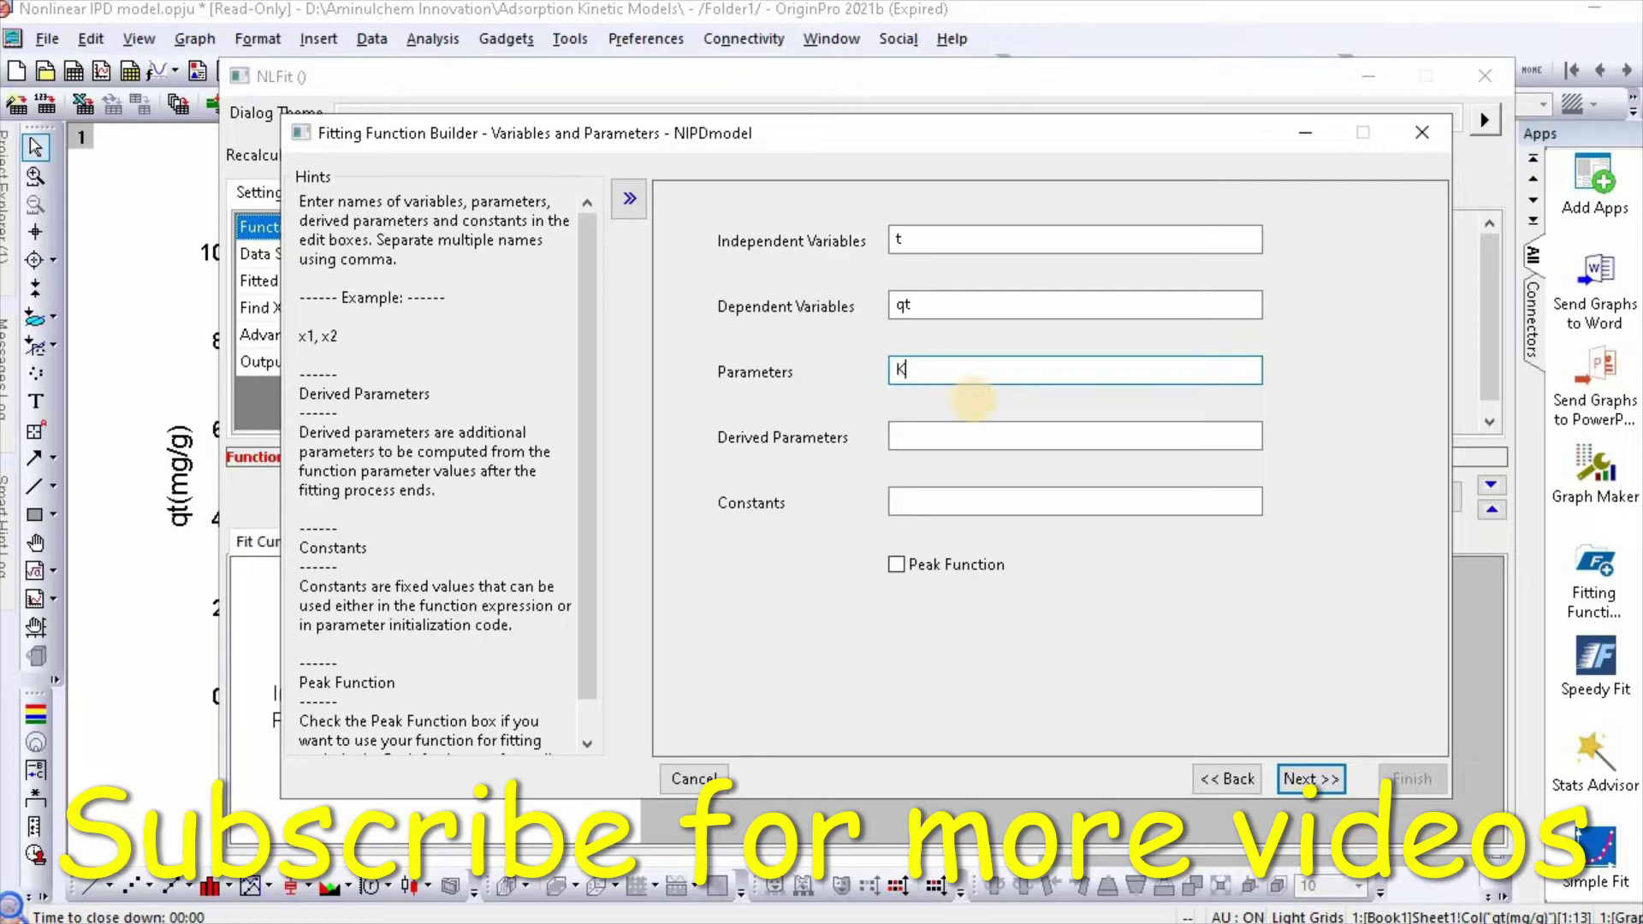
{"action": "type", "text": "diff"}
{"action": "type", "text": ","}
{"action": "type", "text": " C"}
Enter Kdiff*sqrt(t)+C as the NIPDmodel function body
{"action": "left_click", "coordinate": [1307, 779]}
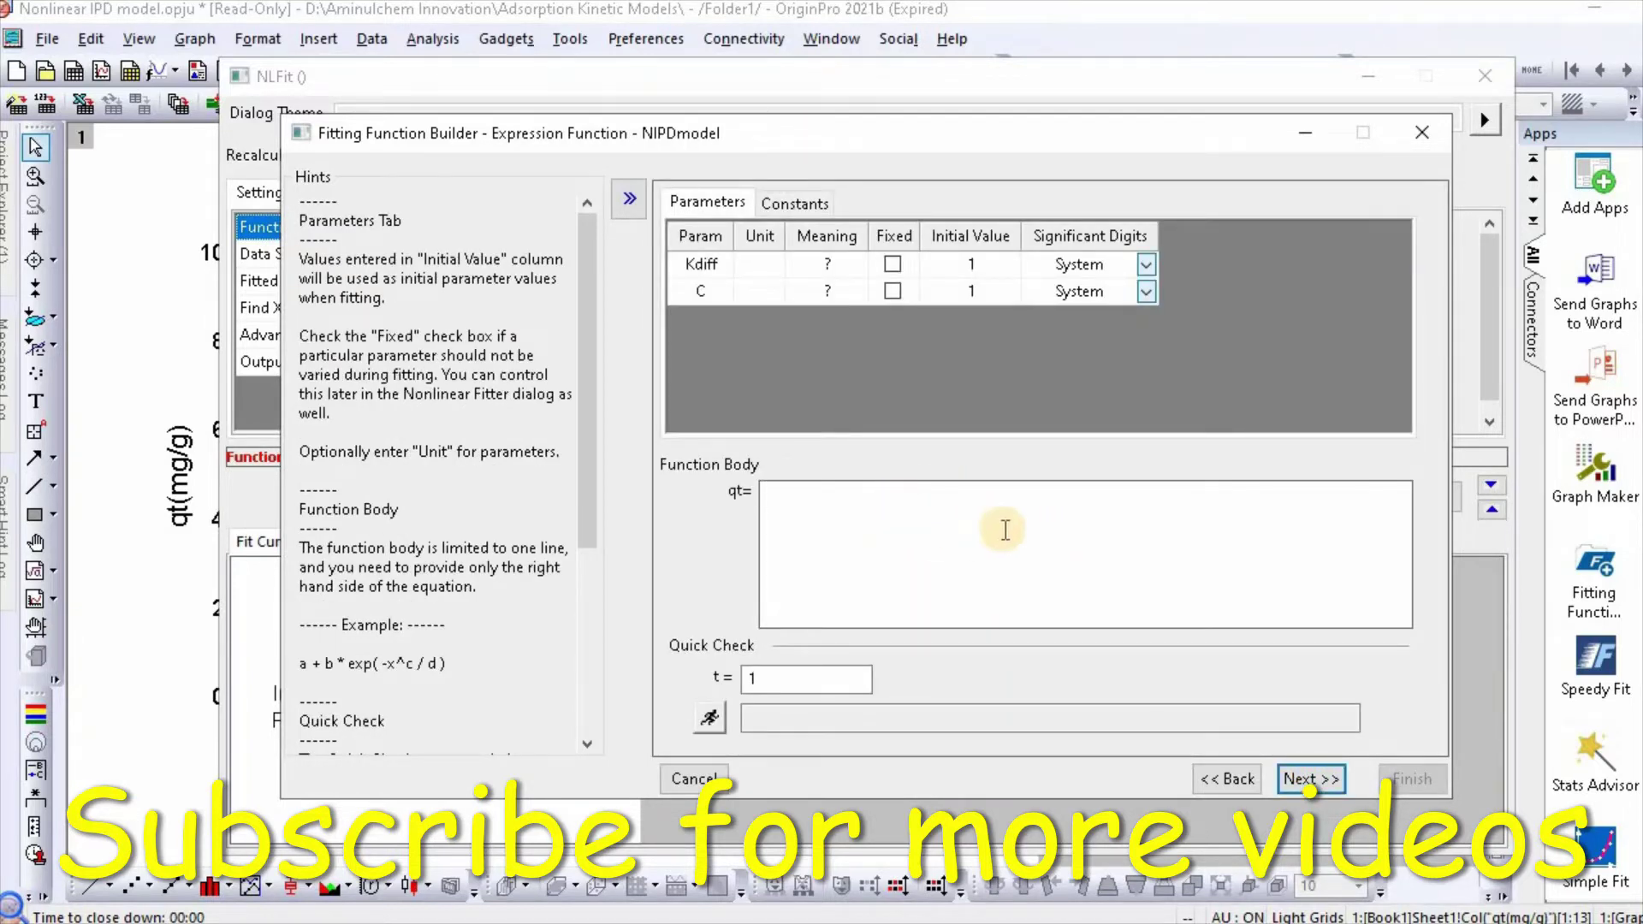
{"action": "type", "text": "K"}
{"action": "type", "text": "diff"}
{"action": "type", "text": "*"}
{"action": "type", "text": "sqr"}
{"action": "type", "text": "t("}
{"action": "type", "text": "t"}
{"action": "type", "text": ")"}
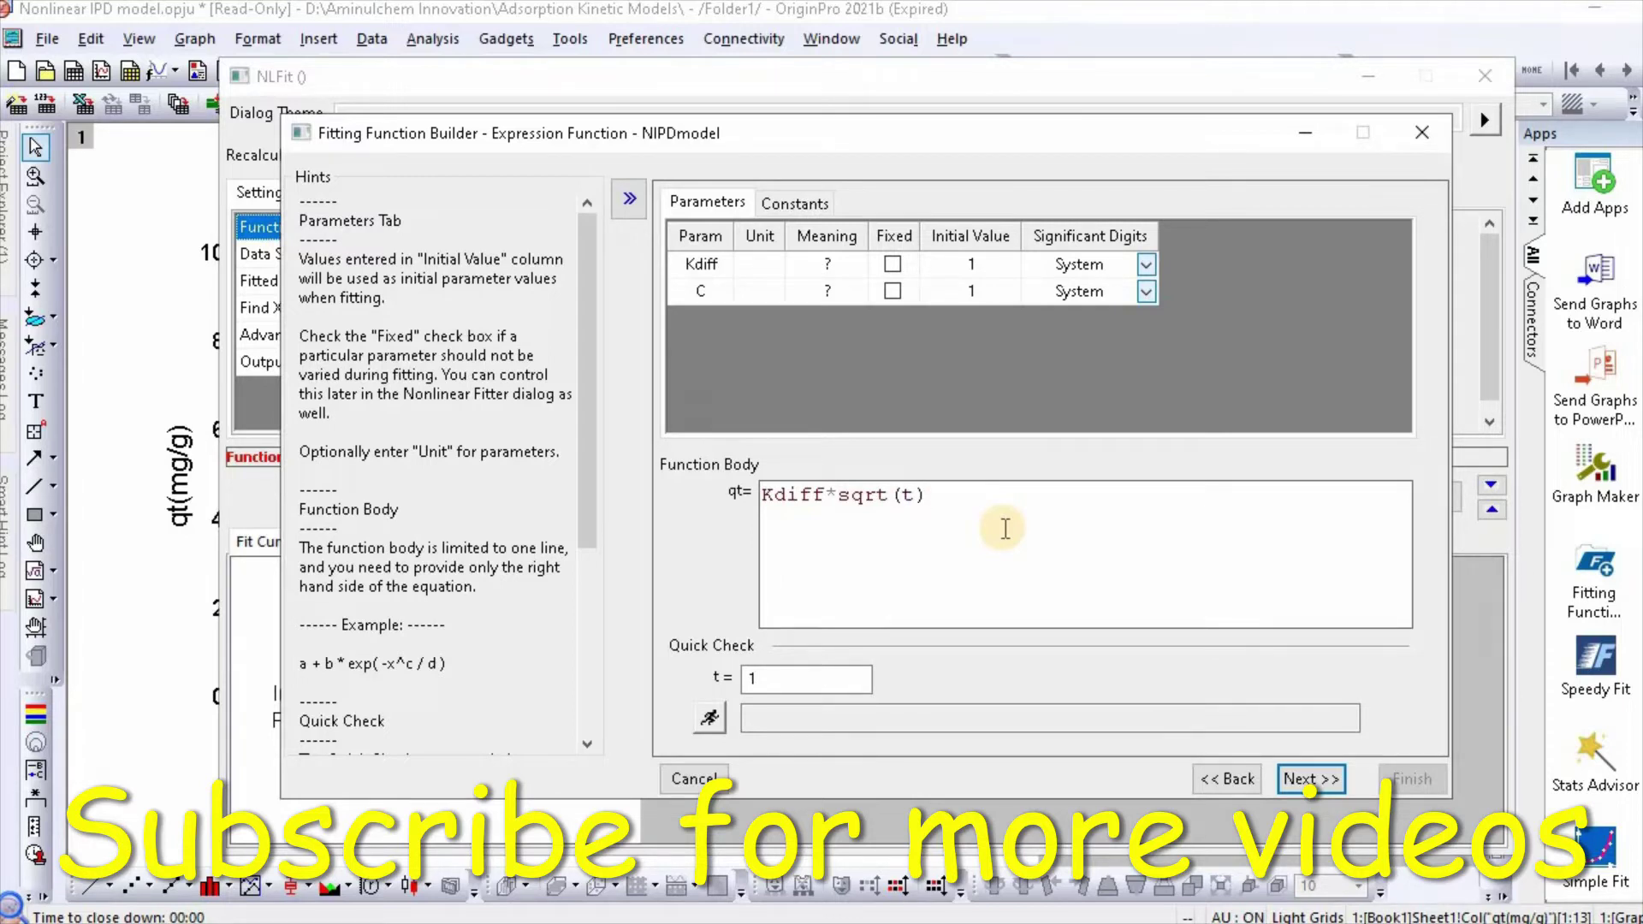
{"action": "type", "text": "+C"}
Give Kdiff a lower bound of 0 on the parameter bounds page
{"action": "left_click", "coordinate": [1309, 780]}
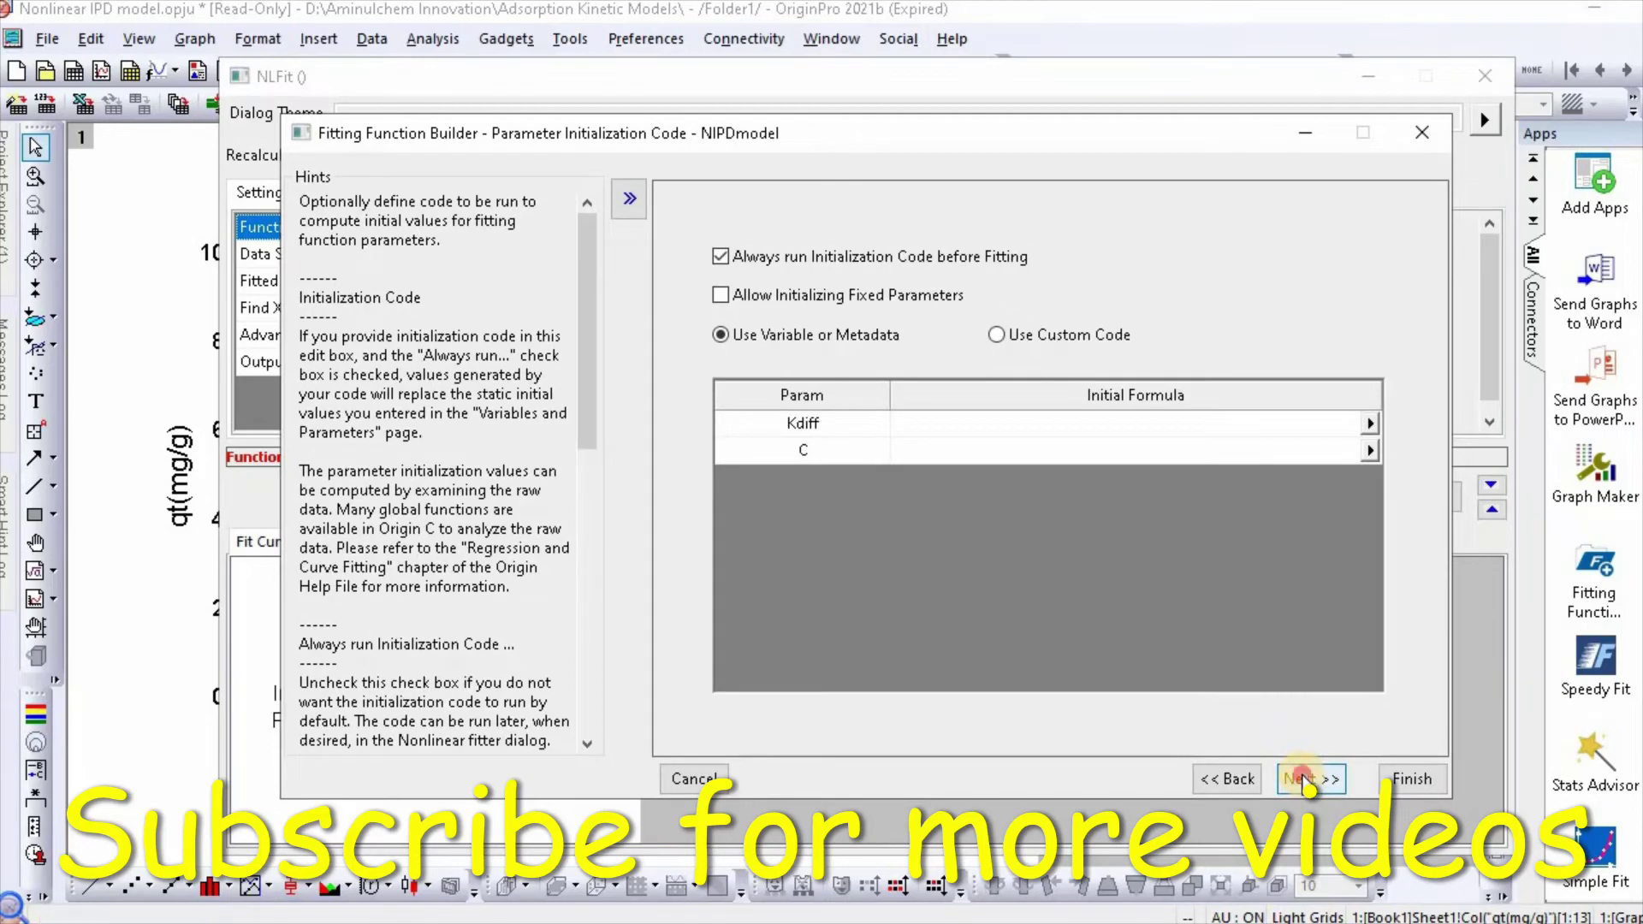
{"action": "left_click", "coordinate": [1309, 778]}
{"action": "mouse_move", "coordinate": [901, 298]}
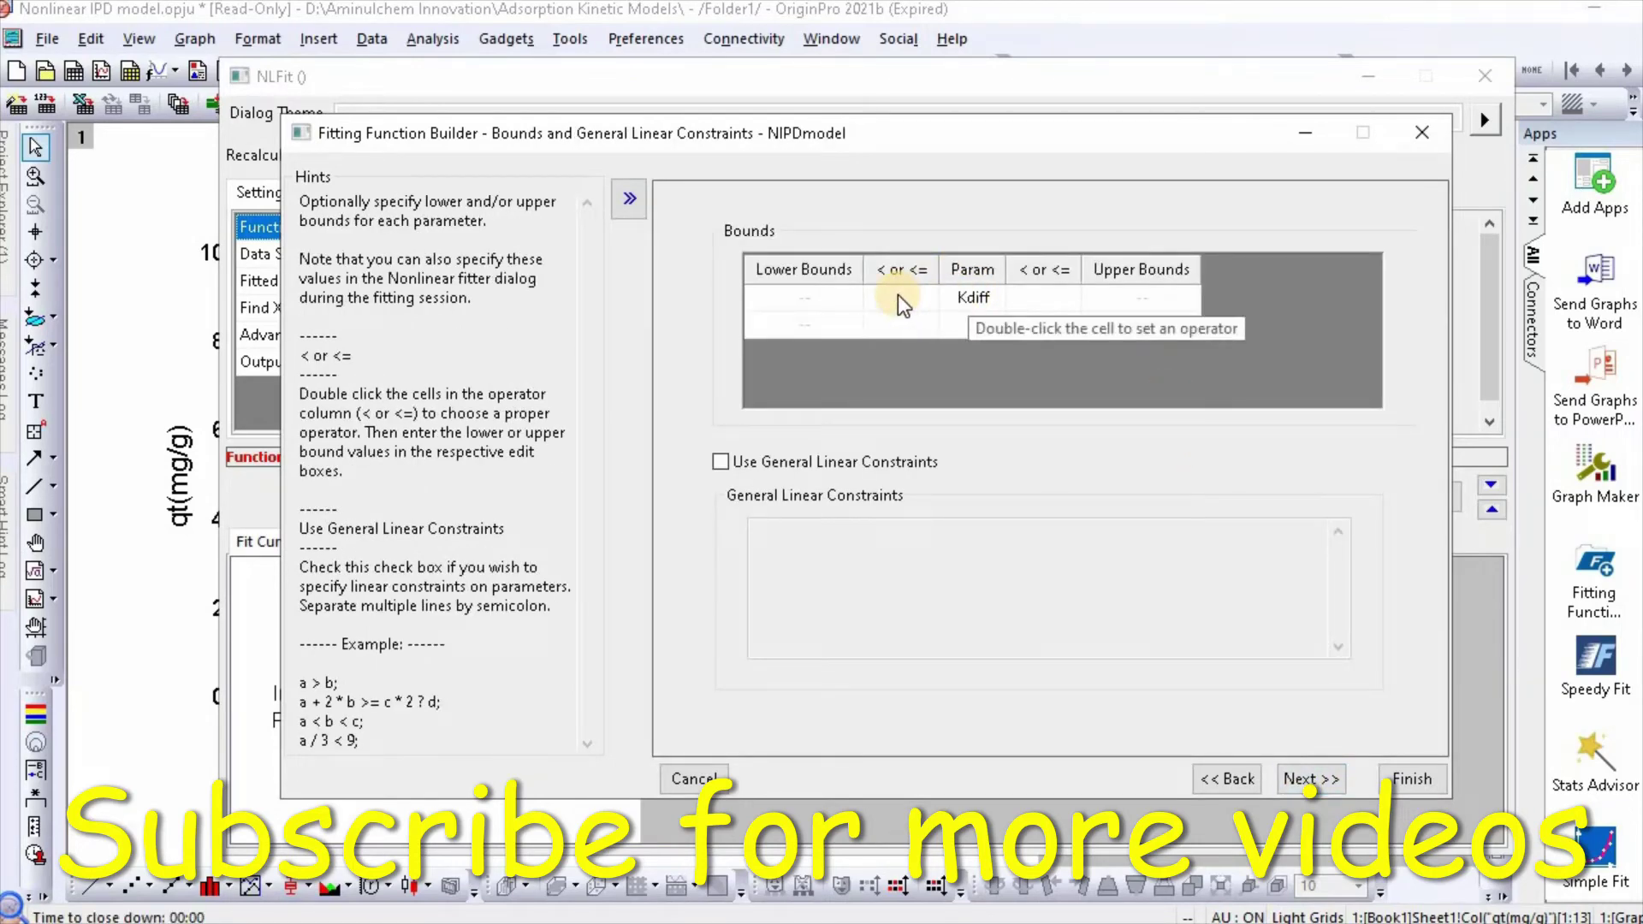
{"action": "left_click", "coordinate": [897, 296]}
{"action": "double_click", "coordinate": [896, 296]}
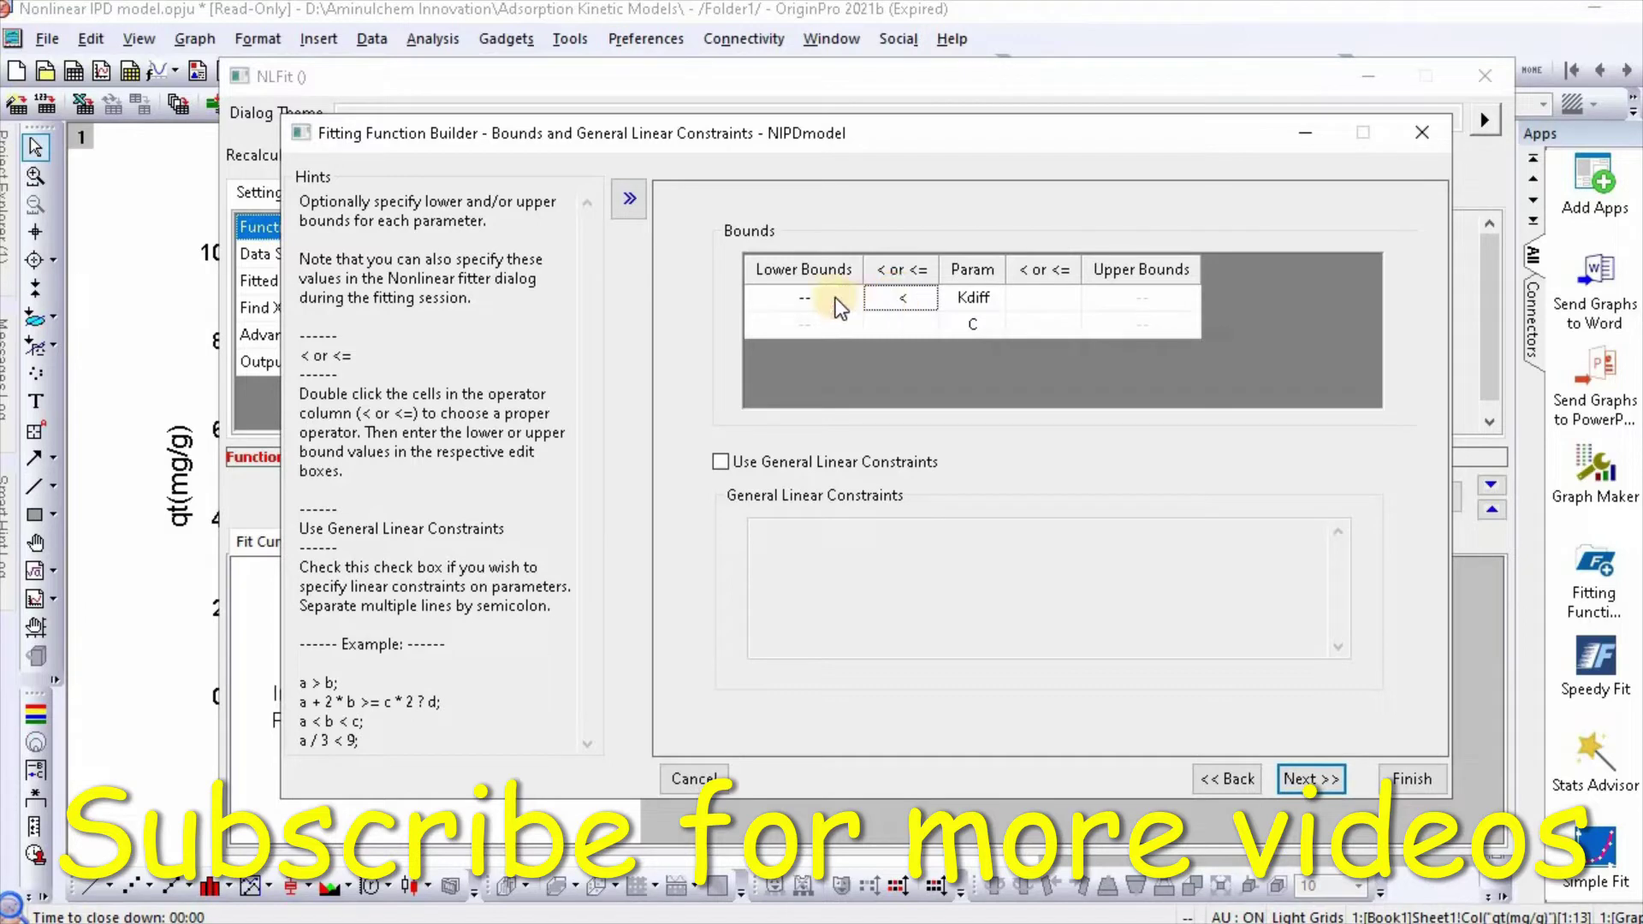
{"action": "left_click", "coordinate": [825, 297]}
{"action": "type", "text": "0"}
Give C a lower bound of 0 and advance to the fitting-script page
{"action": "left_click", "coordinate": [901, 324]}
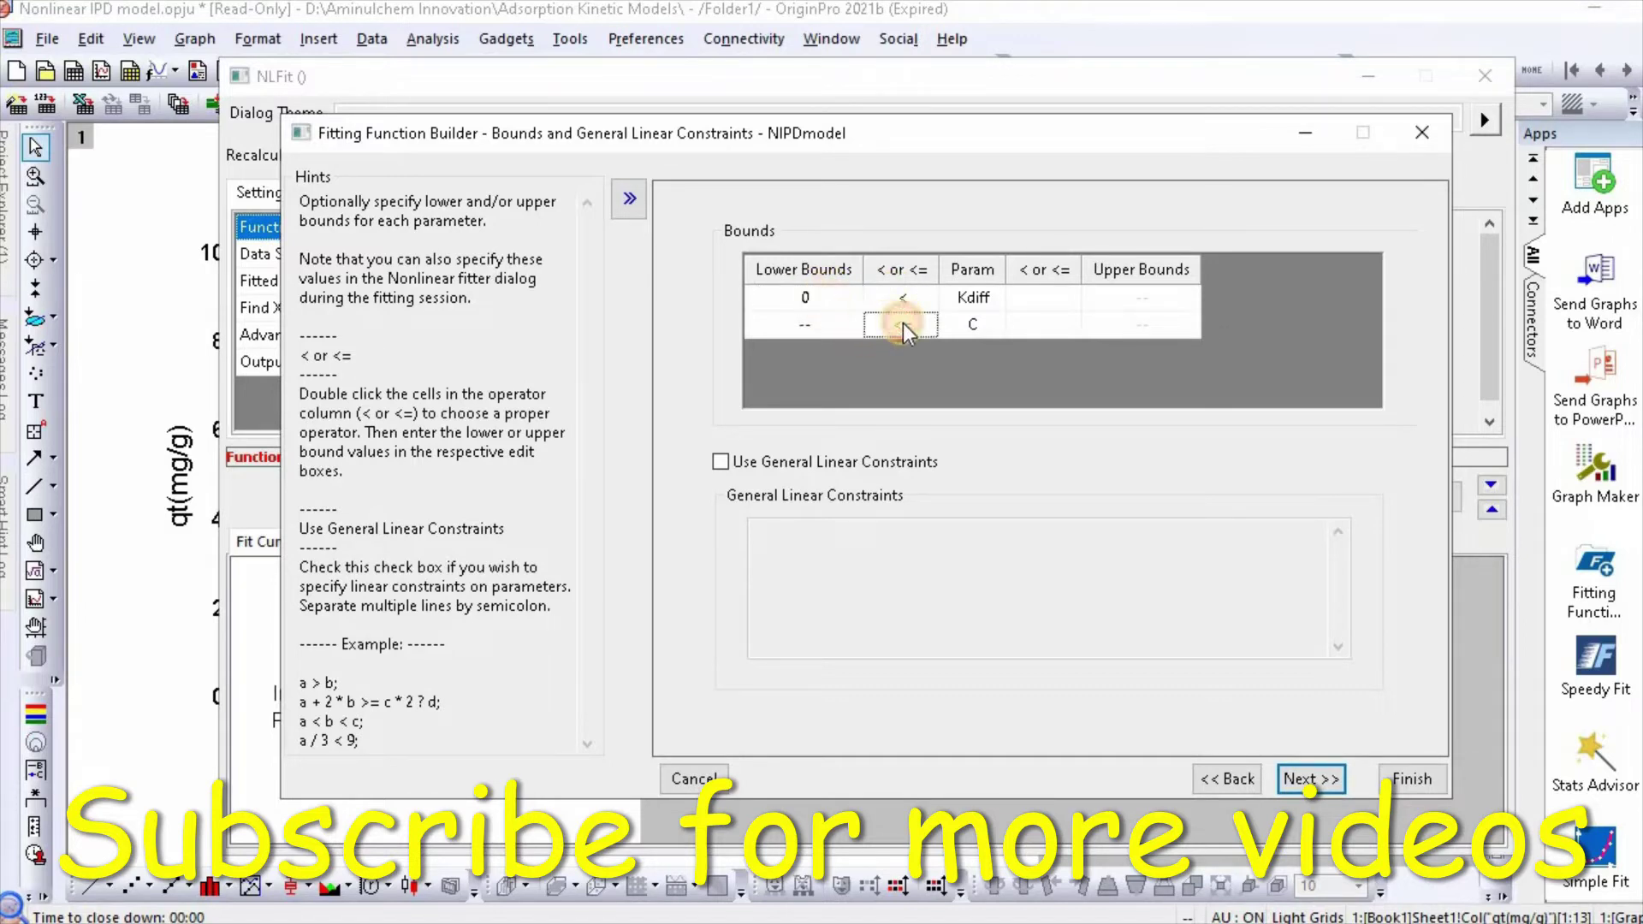
{"action": "left_click", "coordinate": [830, 321]}
{"action": "type", "text": "0"}
{"action": "left_click", "coordinate": [1318, 792]}
{"action": "left_click", "coordinate": [1318, 791]}
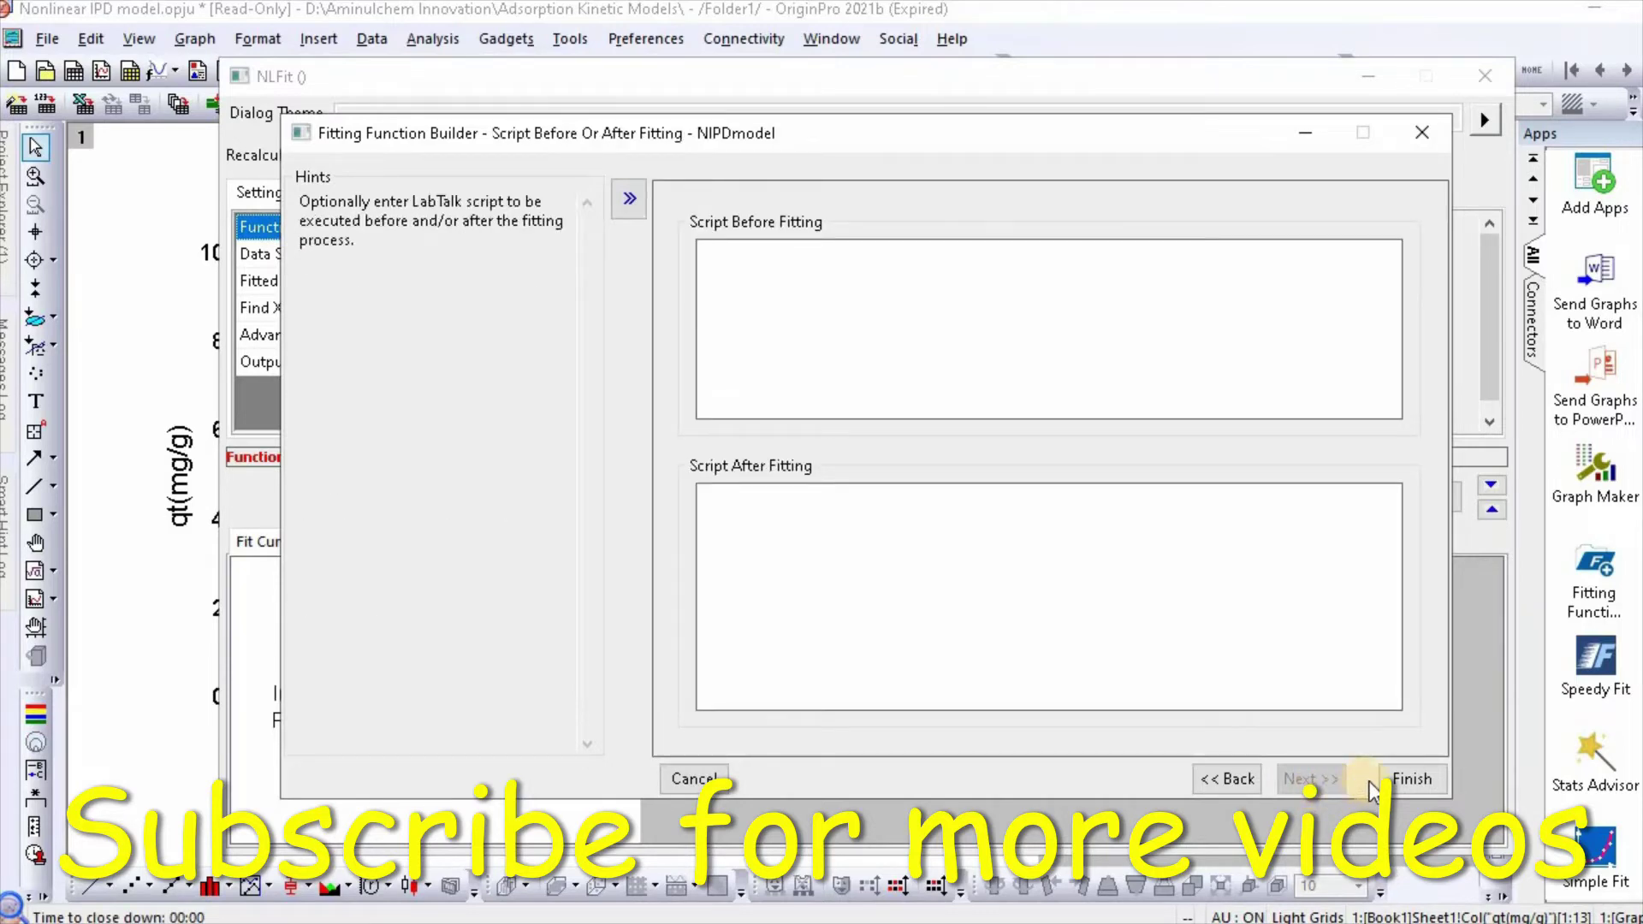
Fit the scatter data with NIPDmodel until converged (Kdiff ≈ 0.628, C ≈ 1.223, R² ≈ 0.846)
{"action": "left_click", "coordinate": [1424, 779]}
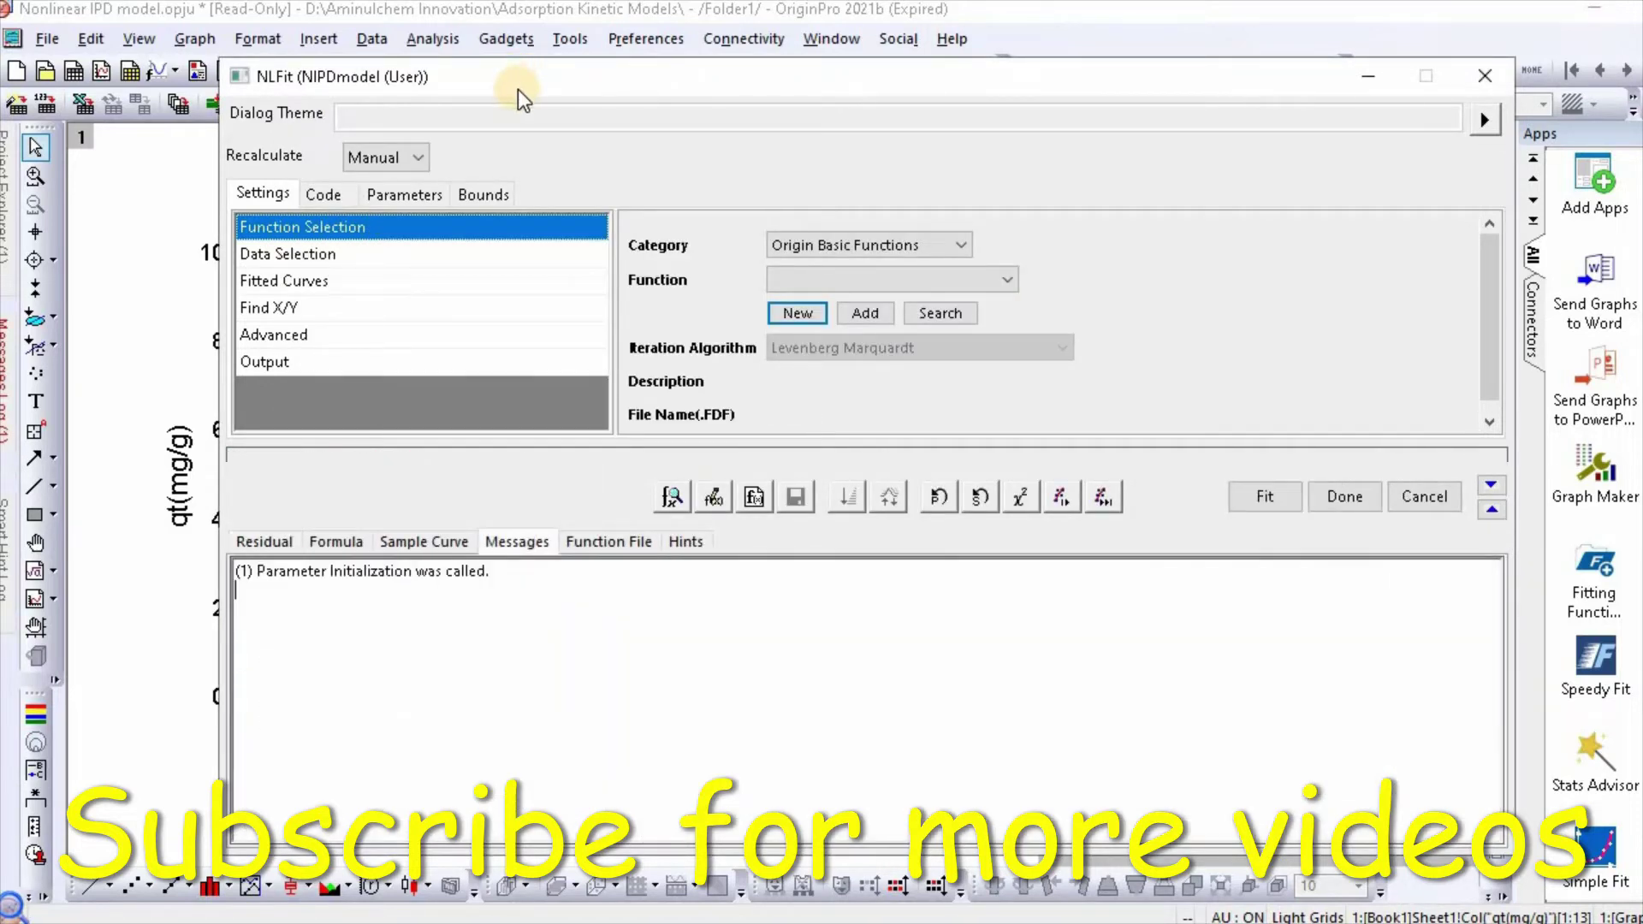
{"action": "left_click_drag", "start_coordinate": [520, 81], "coordinate": [905, 84]}
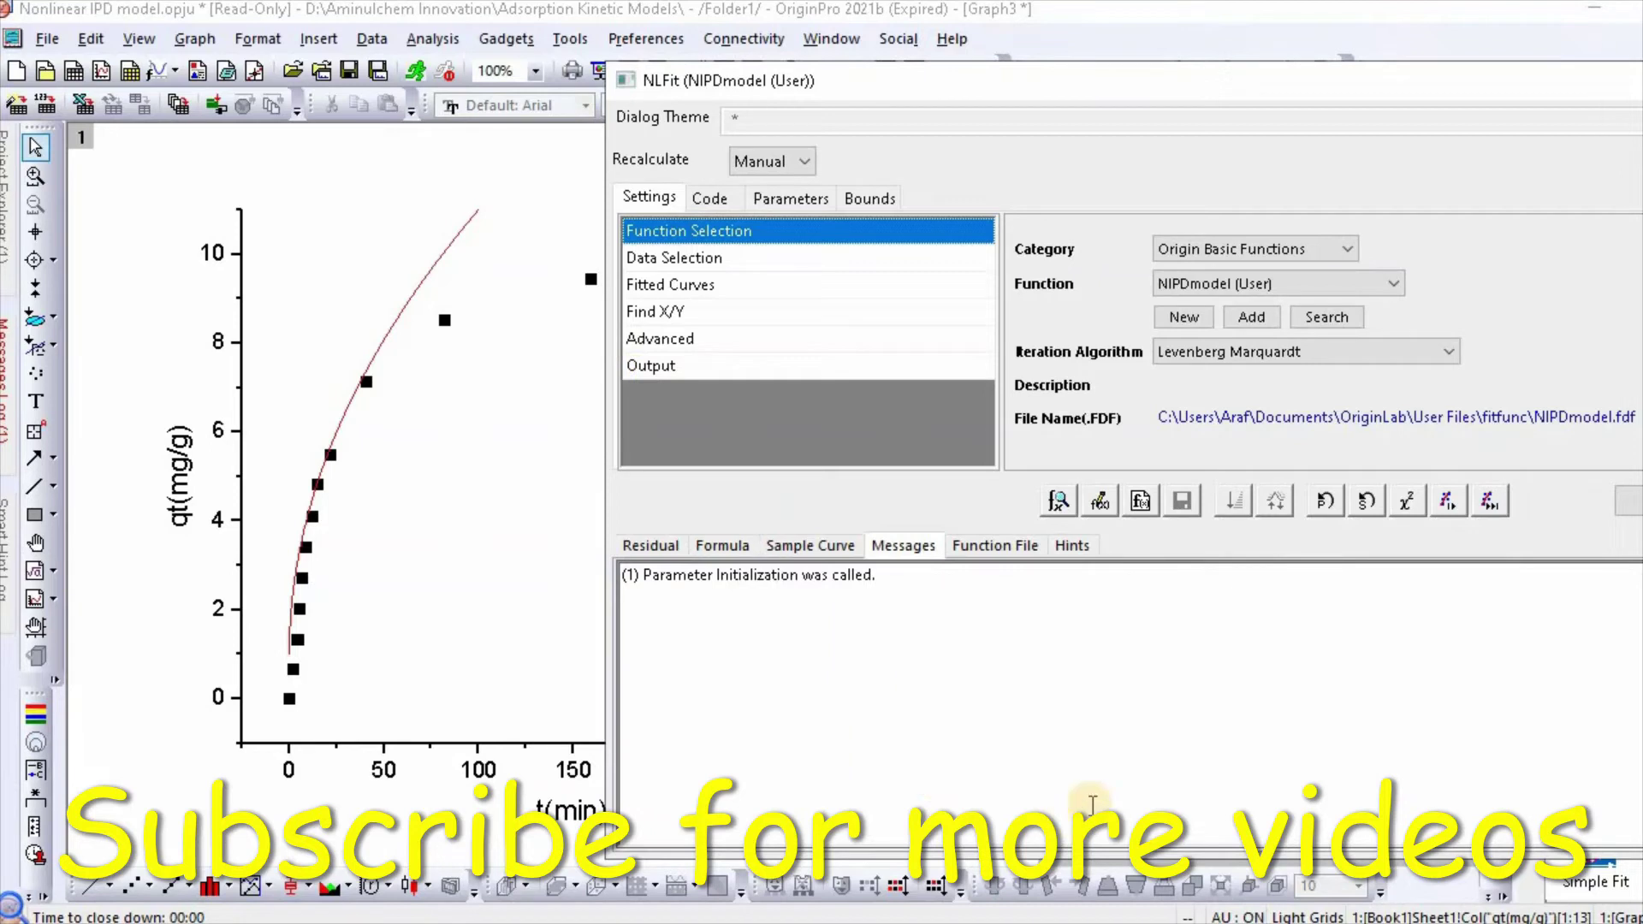
{"action": "left_click", "coordinate": [1444, 501]}
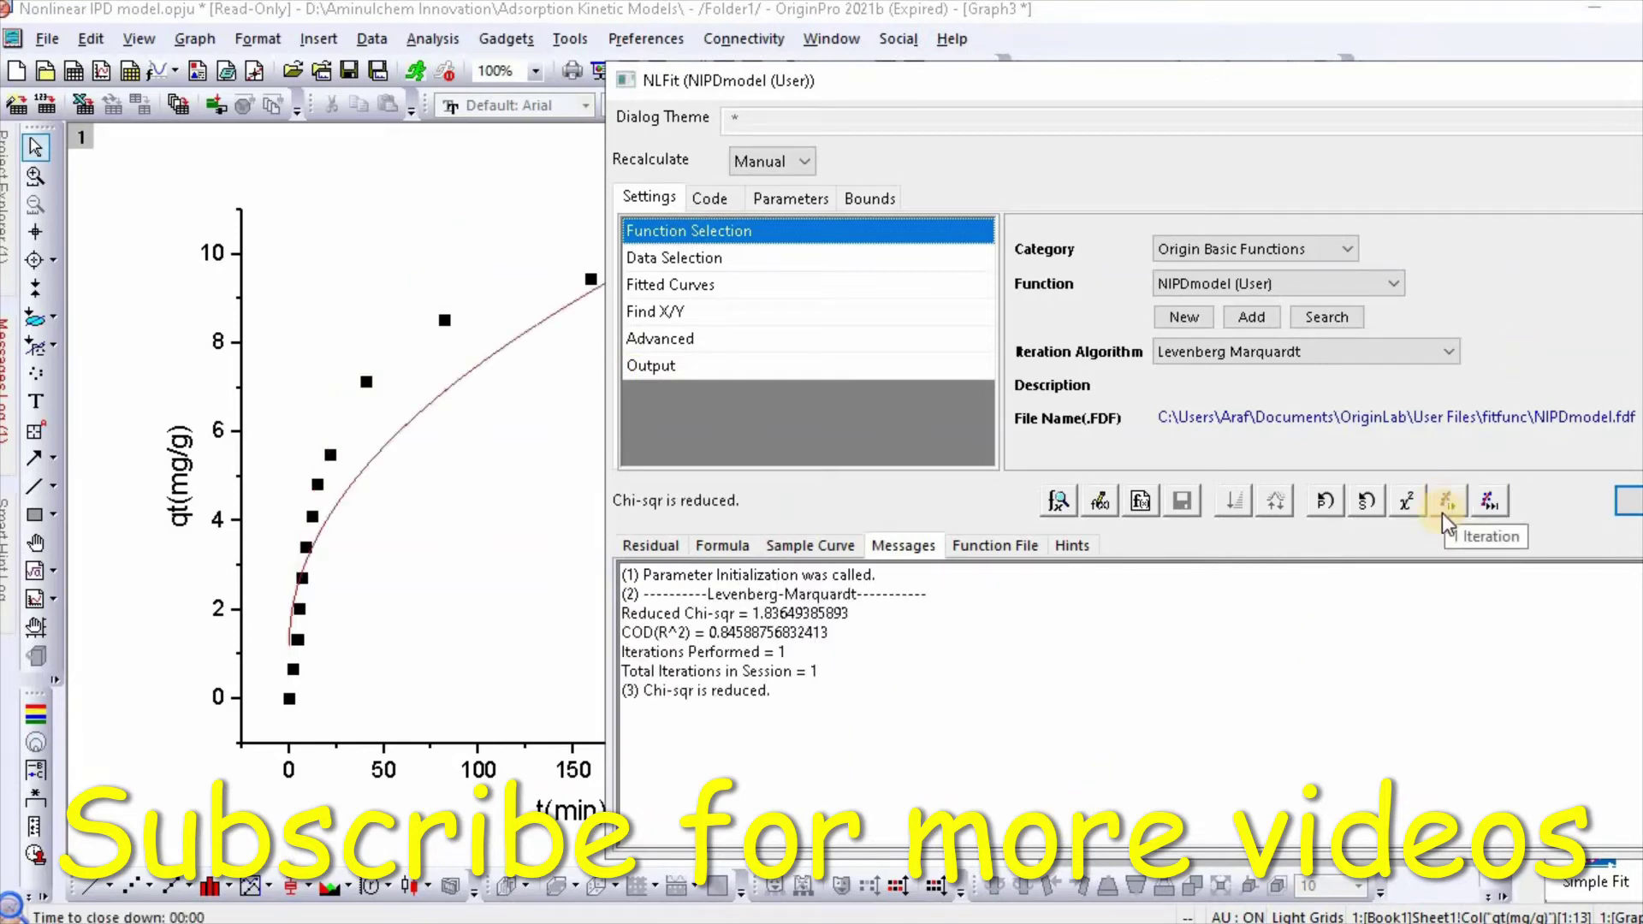
{"action": "left_click", "coordinate": [1487, 500]}
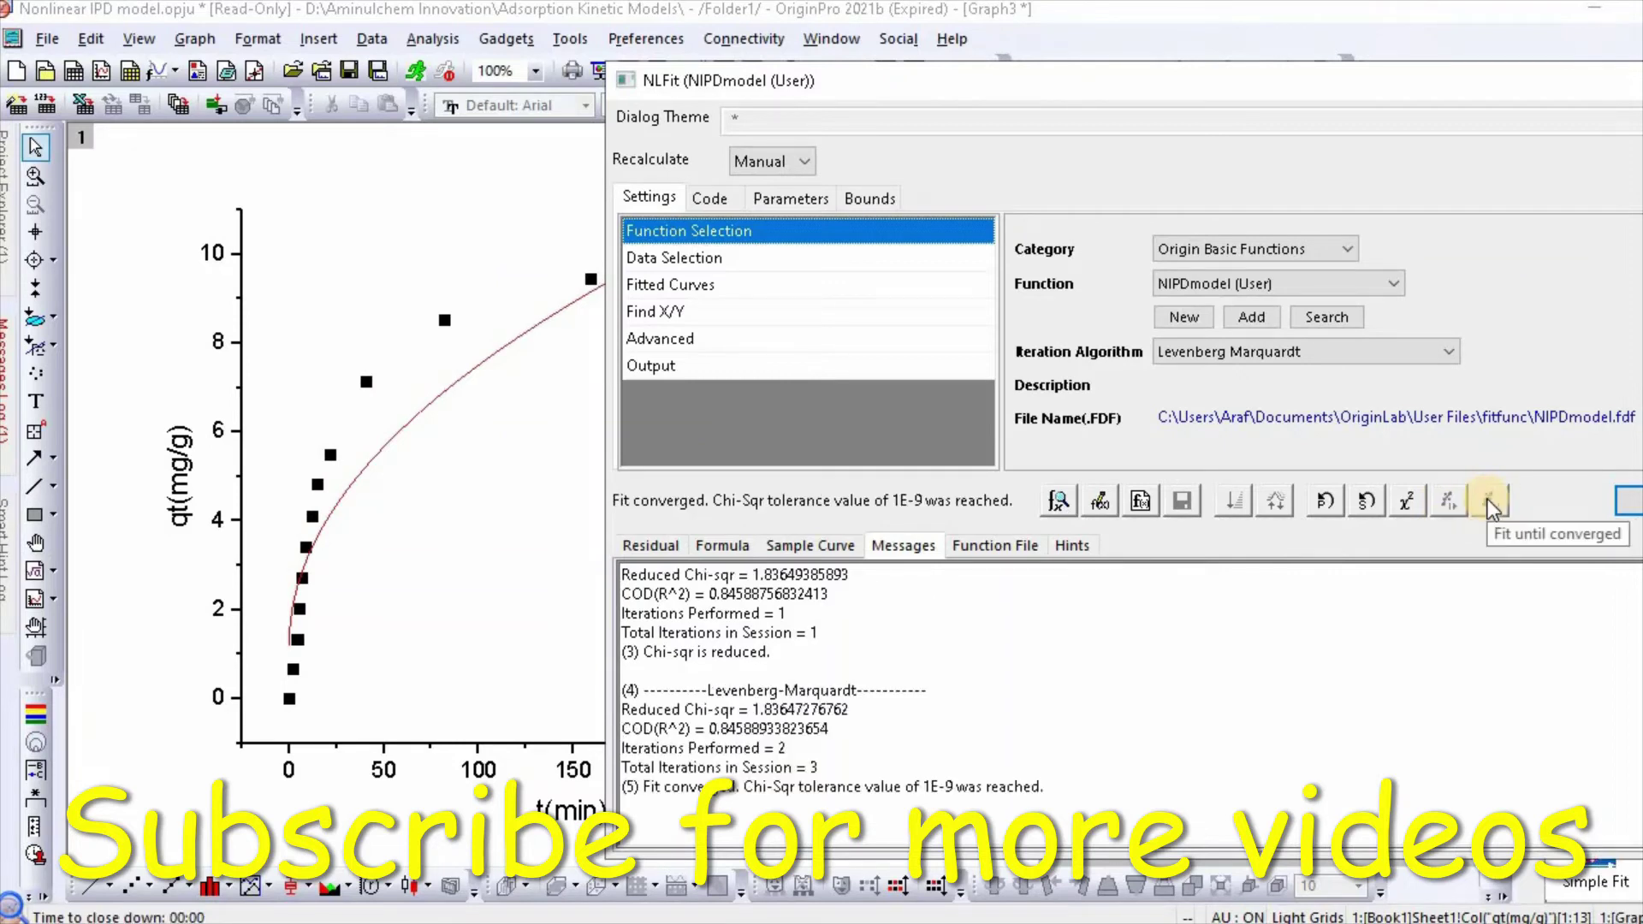
{"action": "left_click", "coordinate": [1628, 506]}
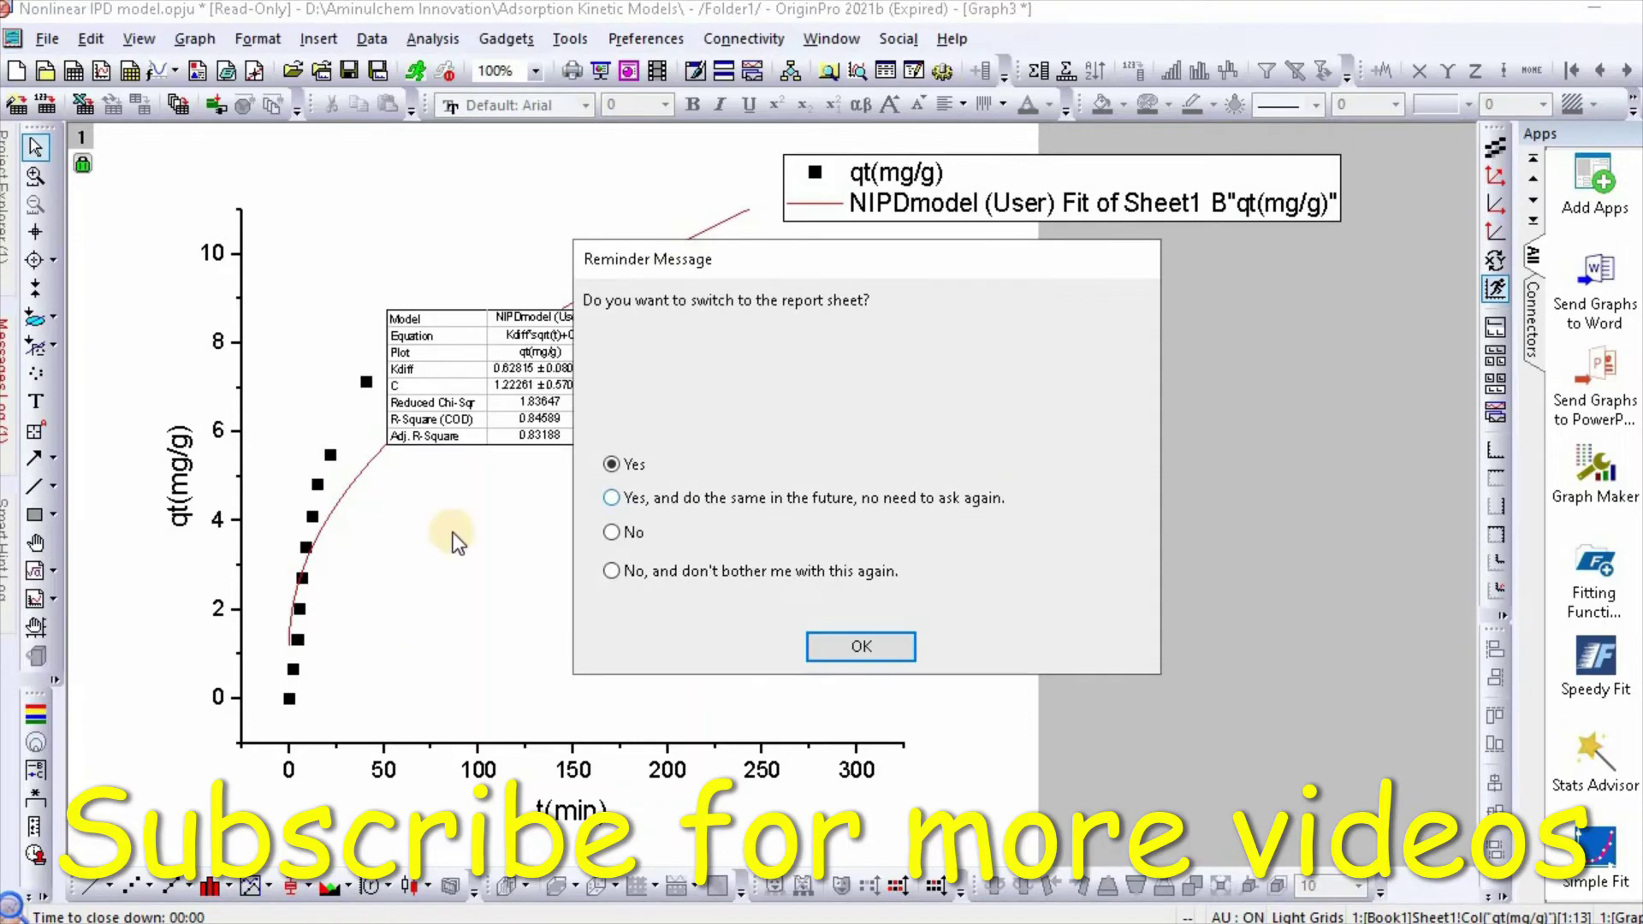
Decline the report sheet and place the fit results table below the fitted curve
{"action": "left_click", "coordinate": [610, 533]}
{"action": "left_click", "coordinate": [820, 656]}
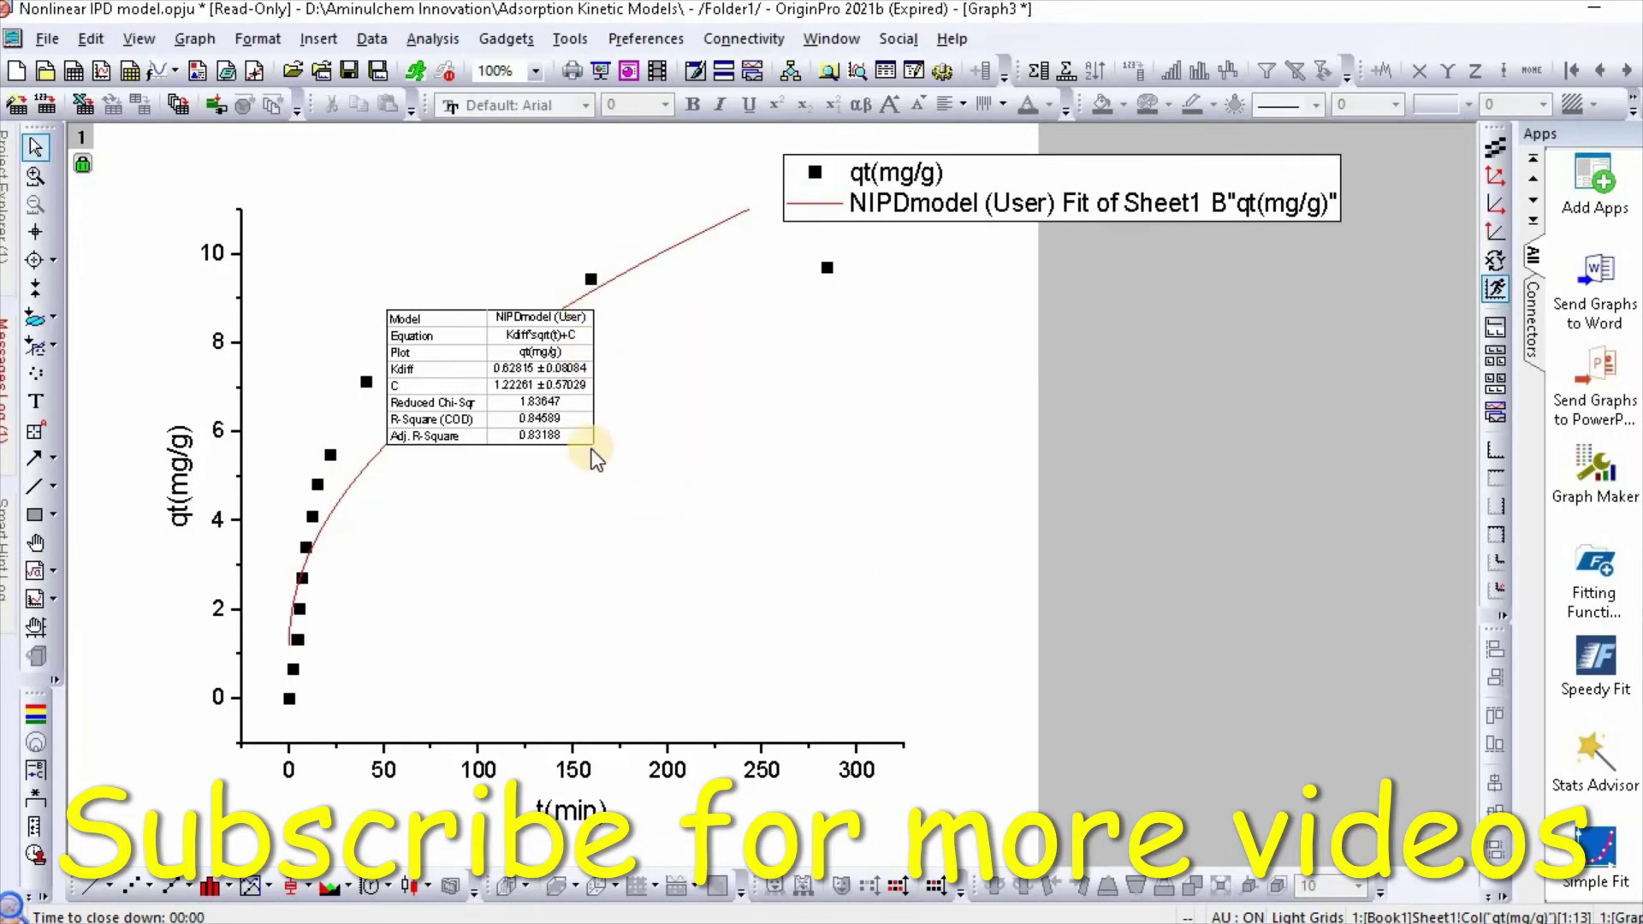
{"action": "left_click_drag", "start_coordinate": [587, 443], "coordinate": [700, 550]}
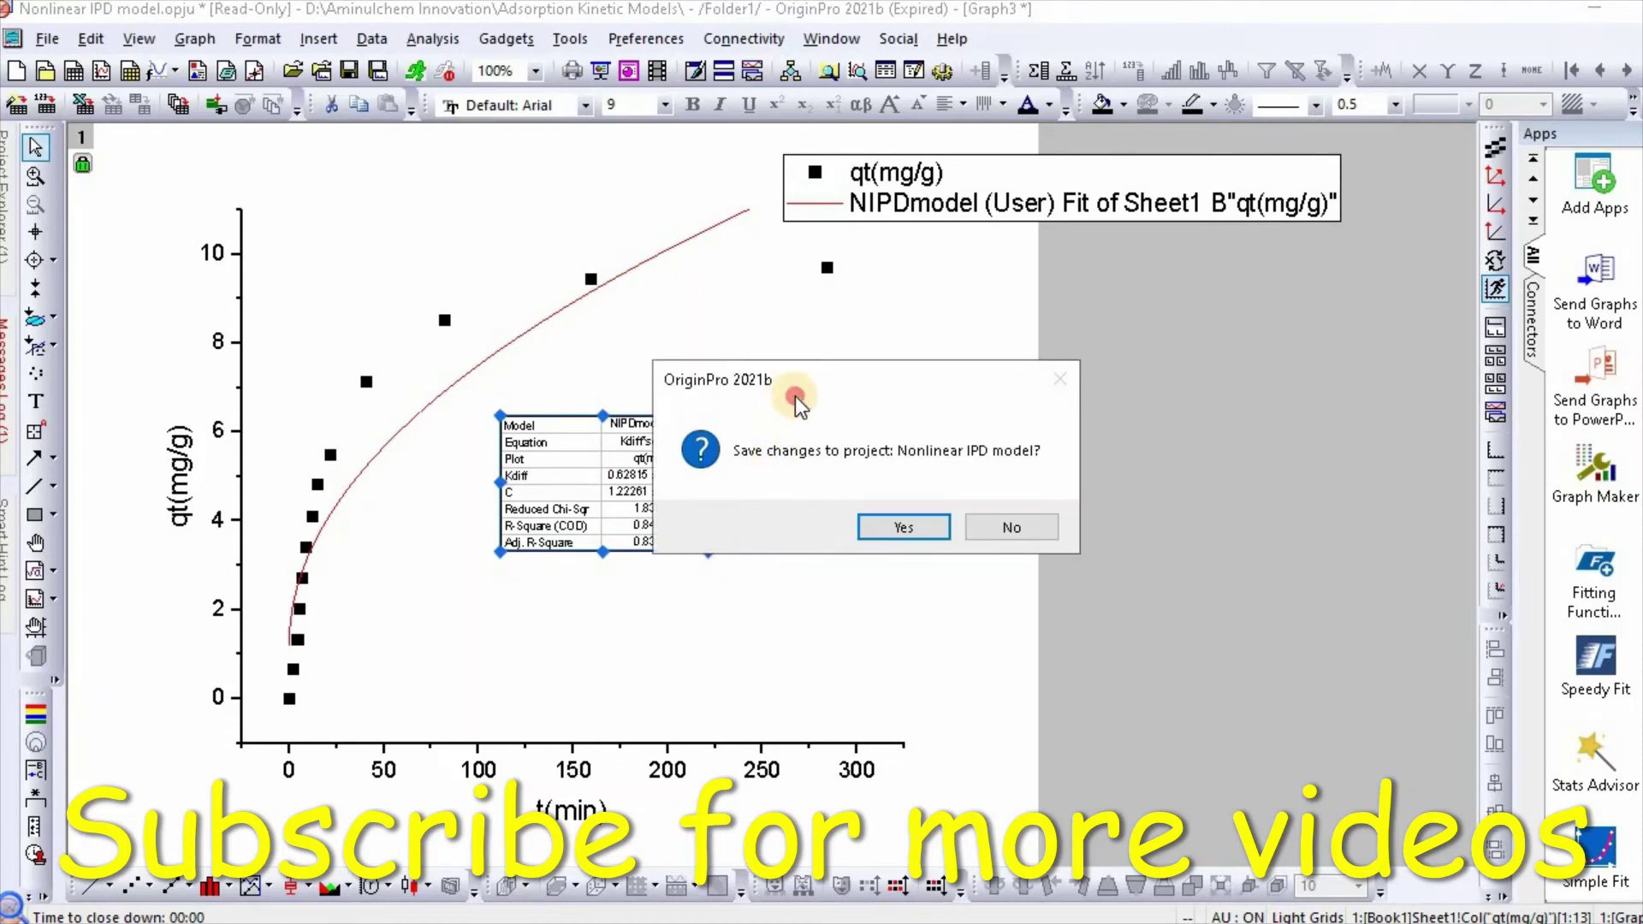
Drag the Nonlinear IPD model save-changes prompt right, away from the graph
{"action": "left_click_drag", "start_coordinate": [794, 397], "coordinate": [1115, 455]}
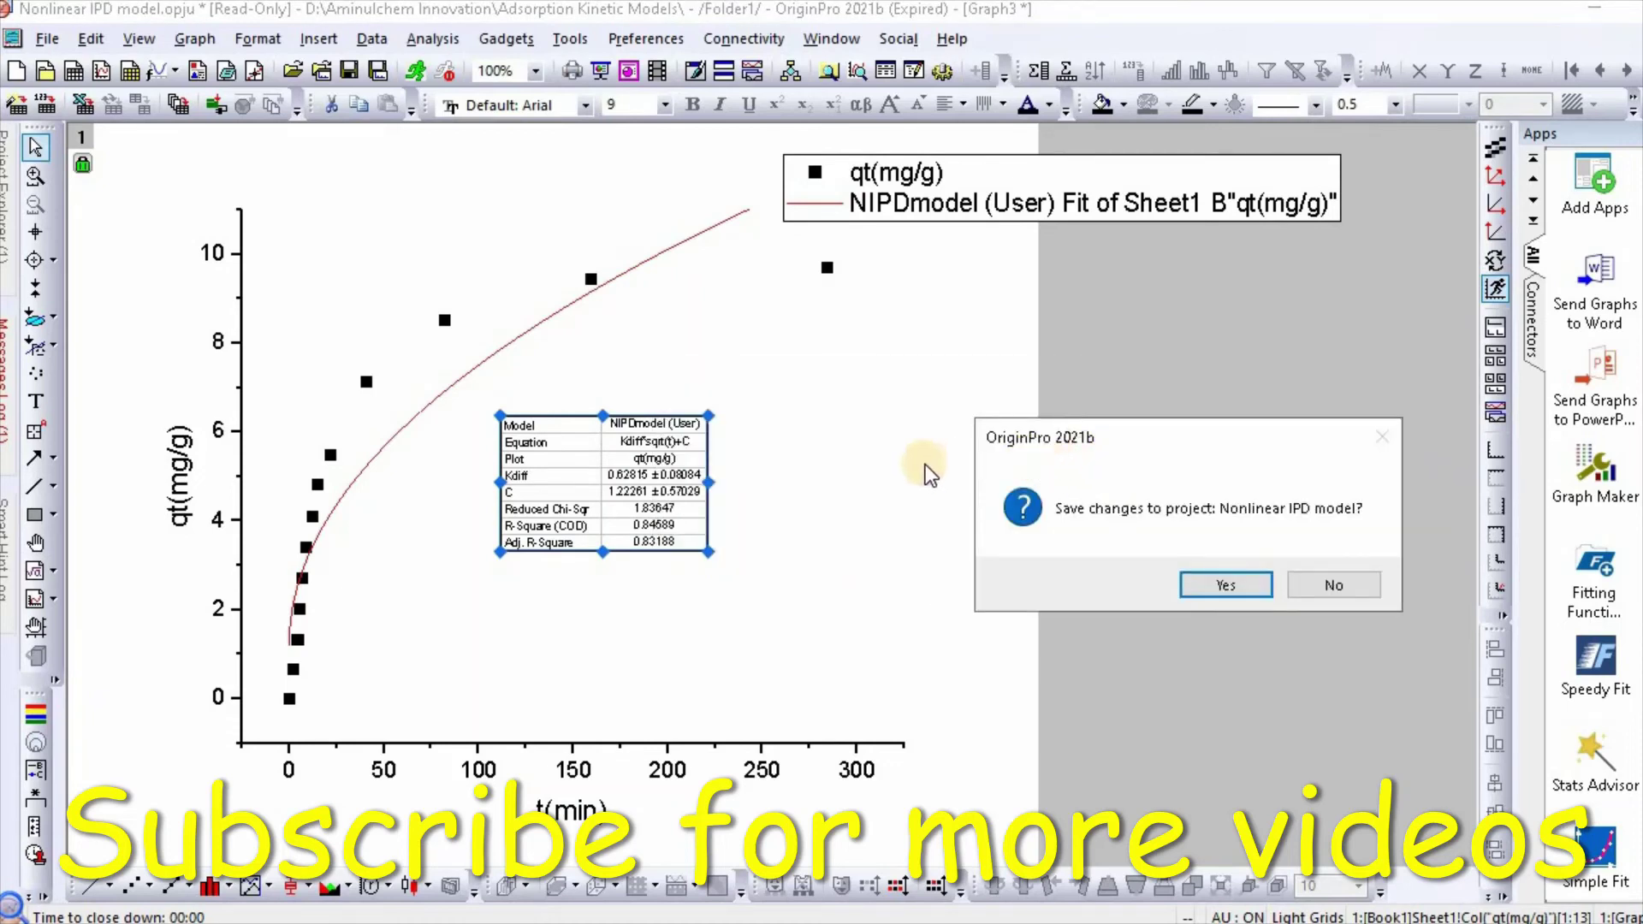